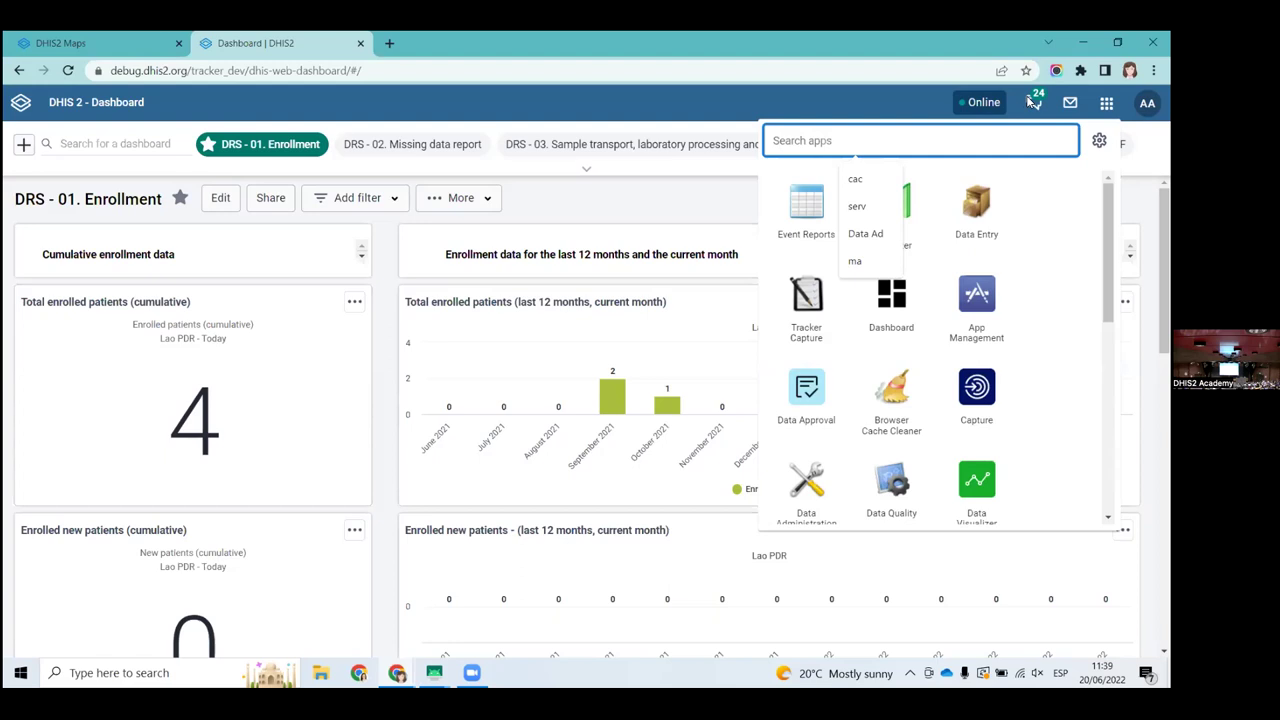
Step: Open the Line Listing app and set the line list's input to Enrollment
text(line)
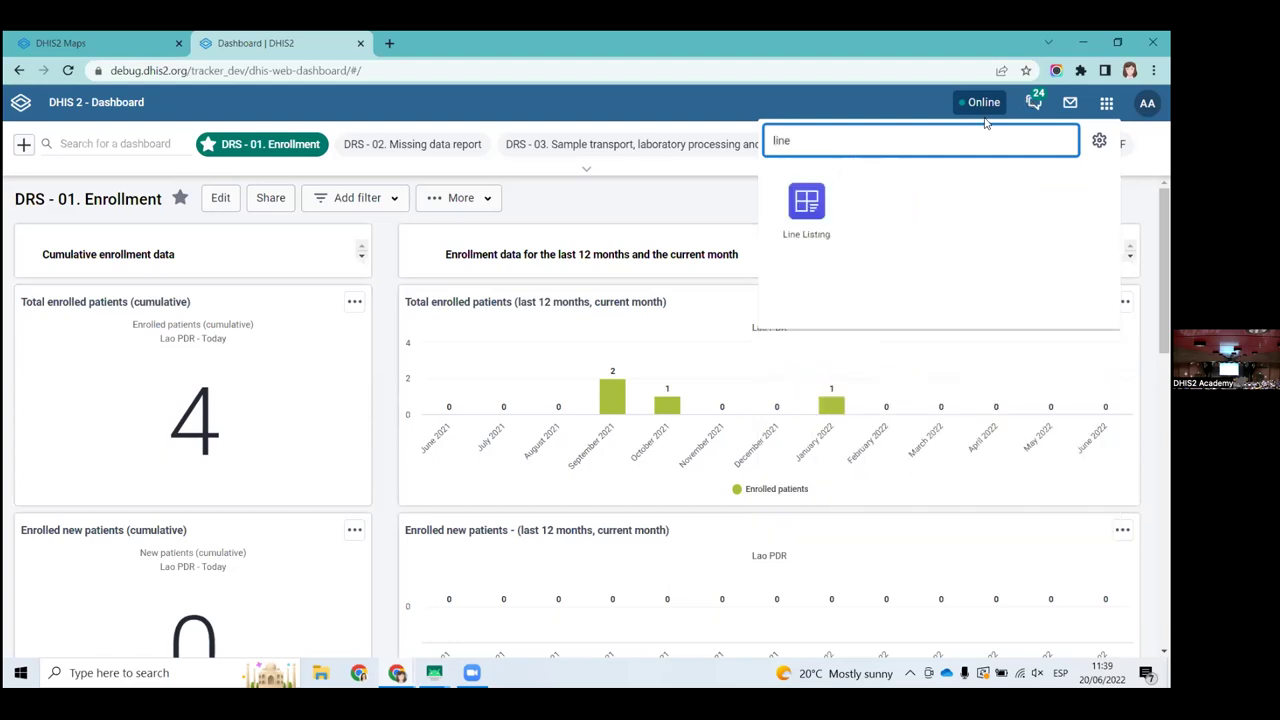
click(812, 207)
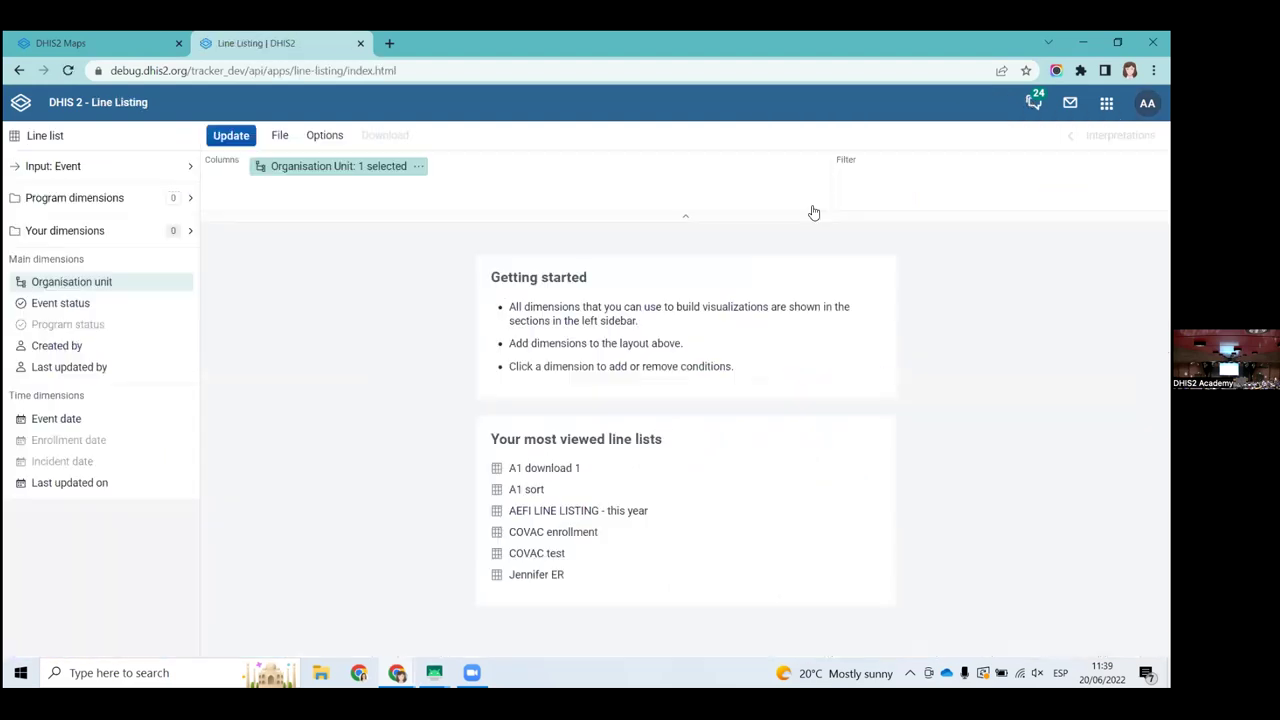
click(55, 168)
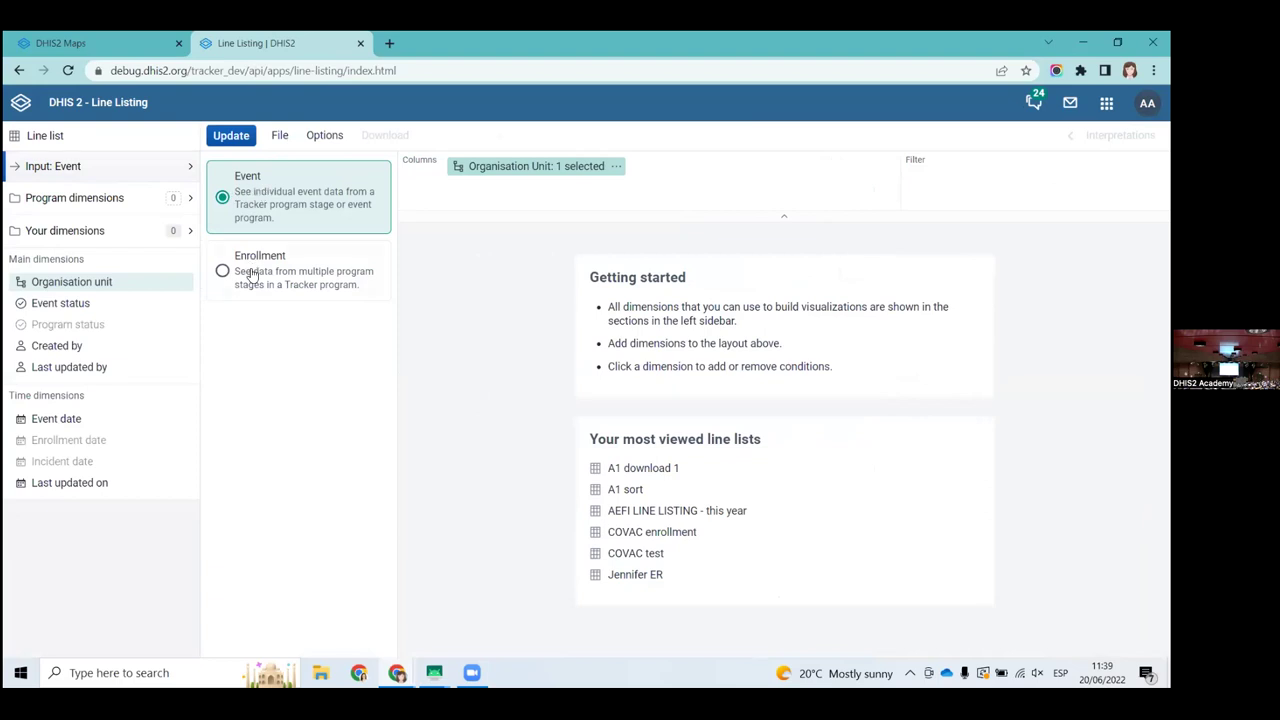
click(276, 281)
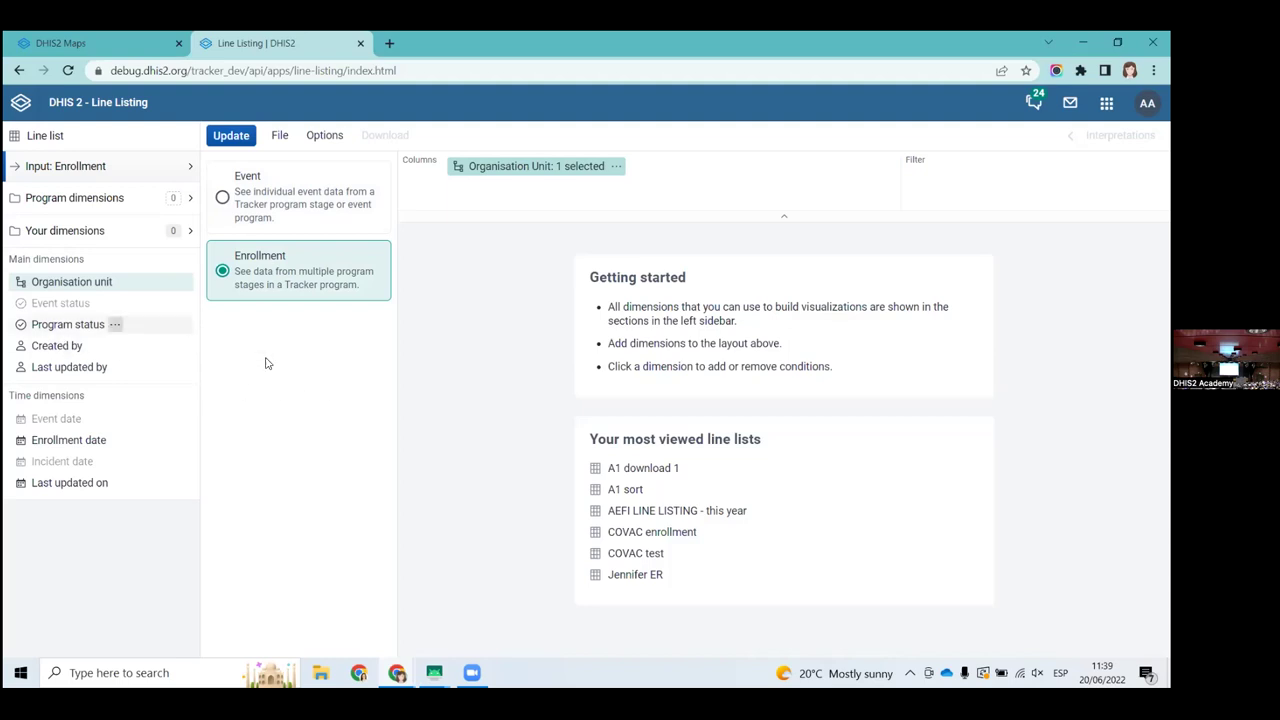
Step: Choose the COVAC program for the program dimensions and show only those of type Program attribute
click(81, 200)
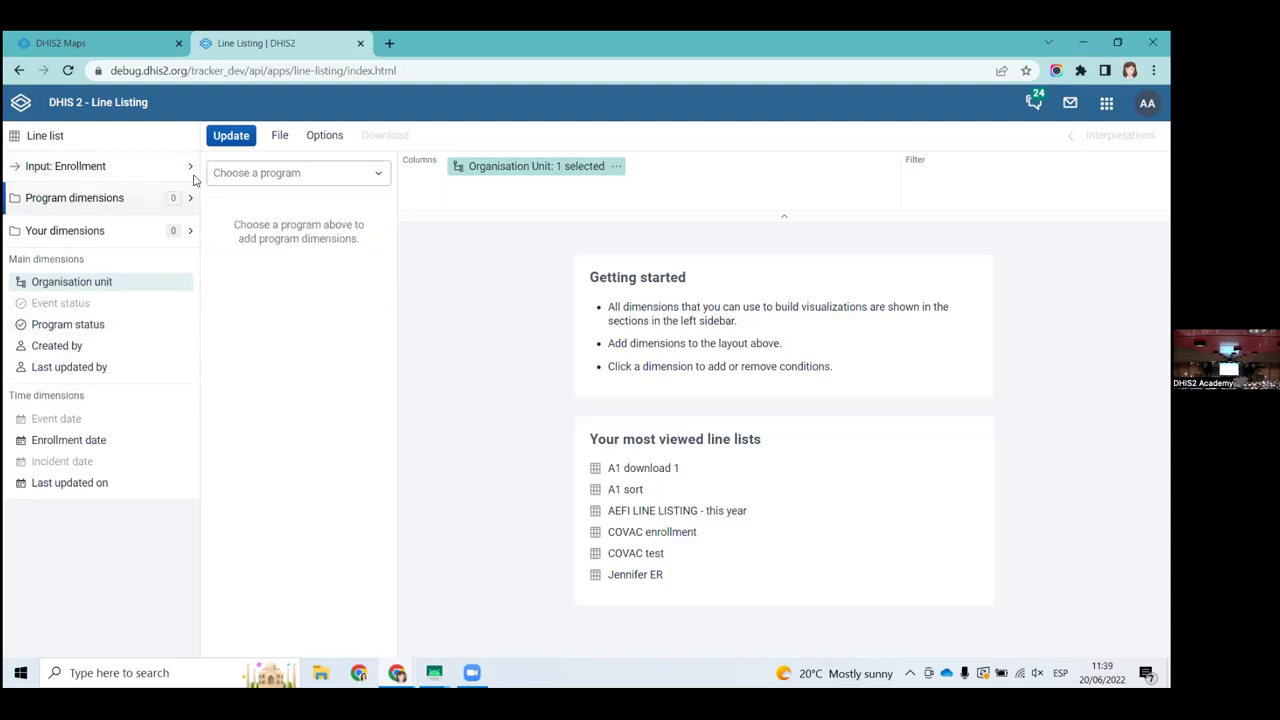
click(273, 174)
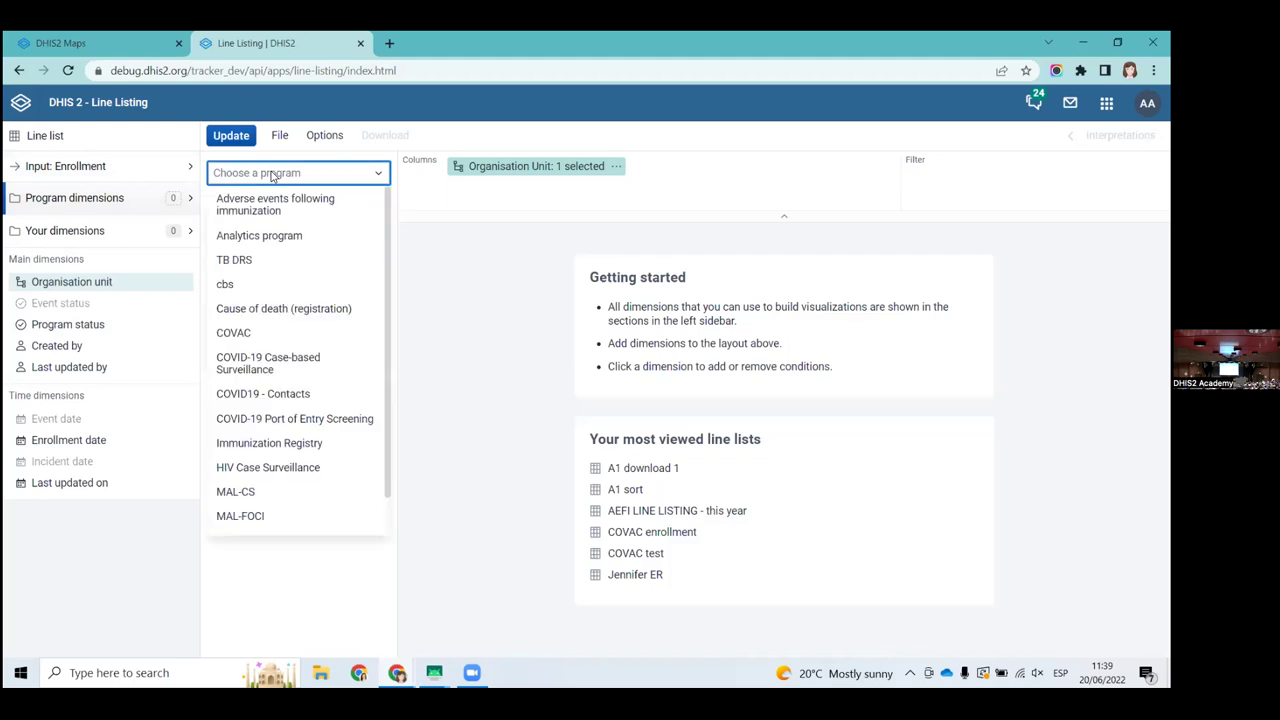
click(249, 340)
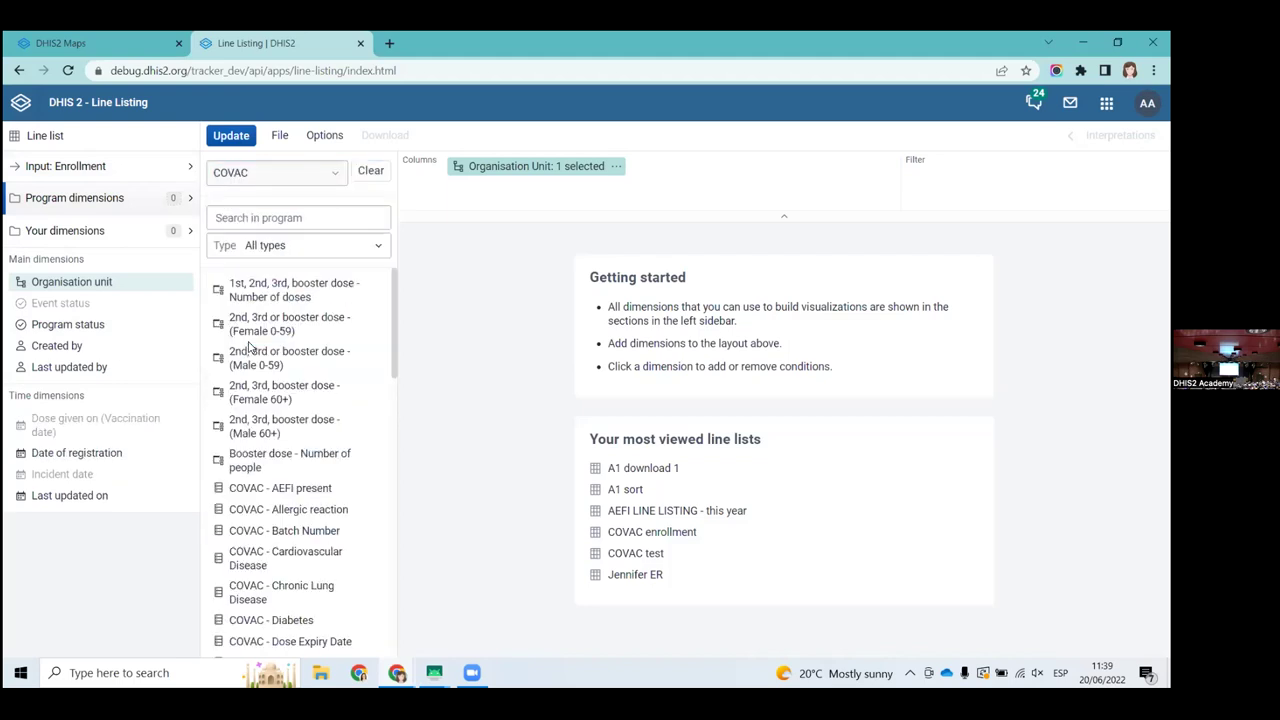
click(259, 245)
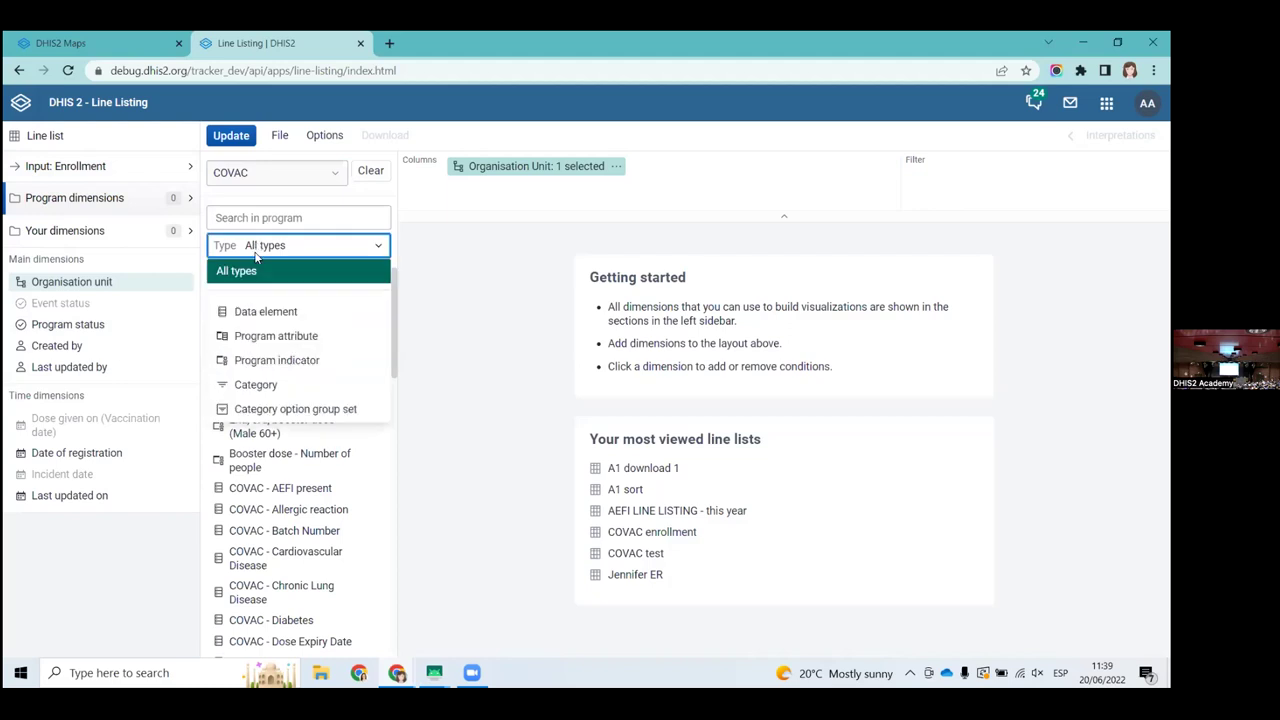
click(262, 337)
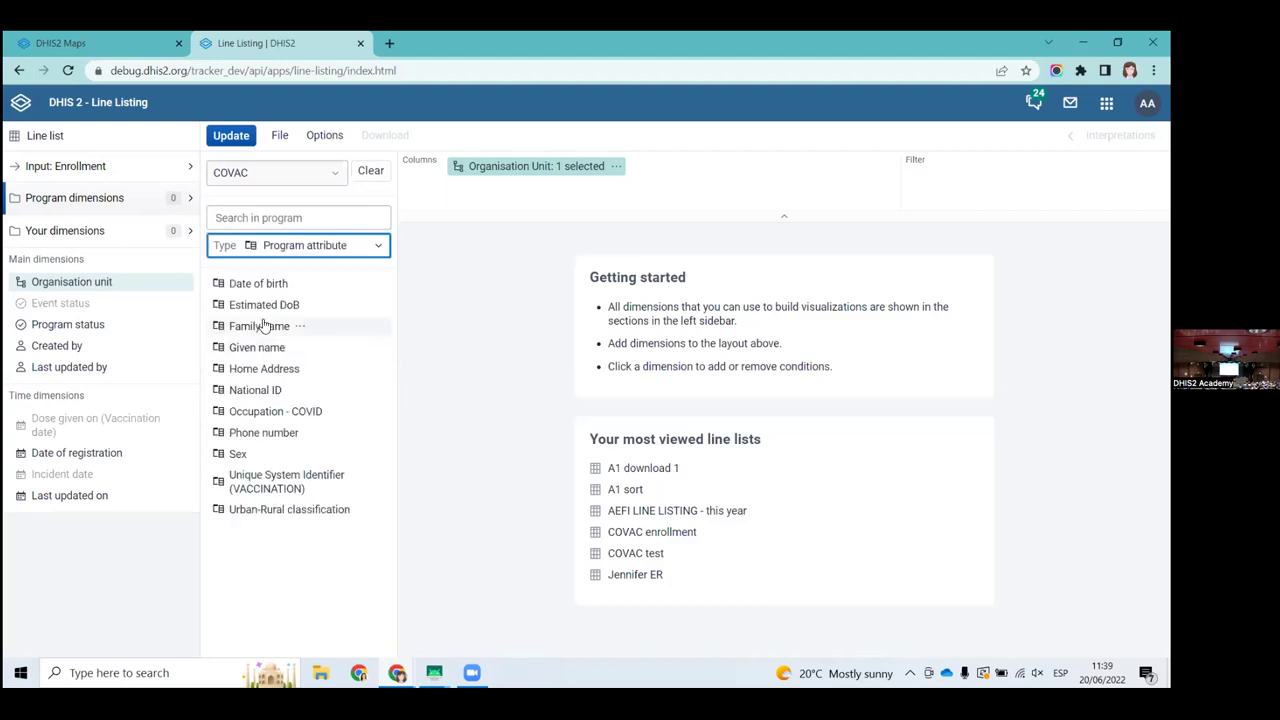
Step: Add the Given name and Family name attributes to the line list's columns without any filter conditions
click(256, 348)
click(256, 348)
click(256, 348)
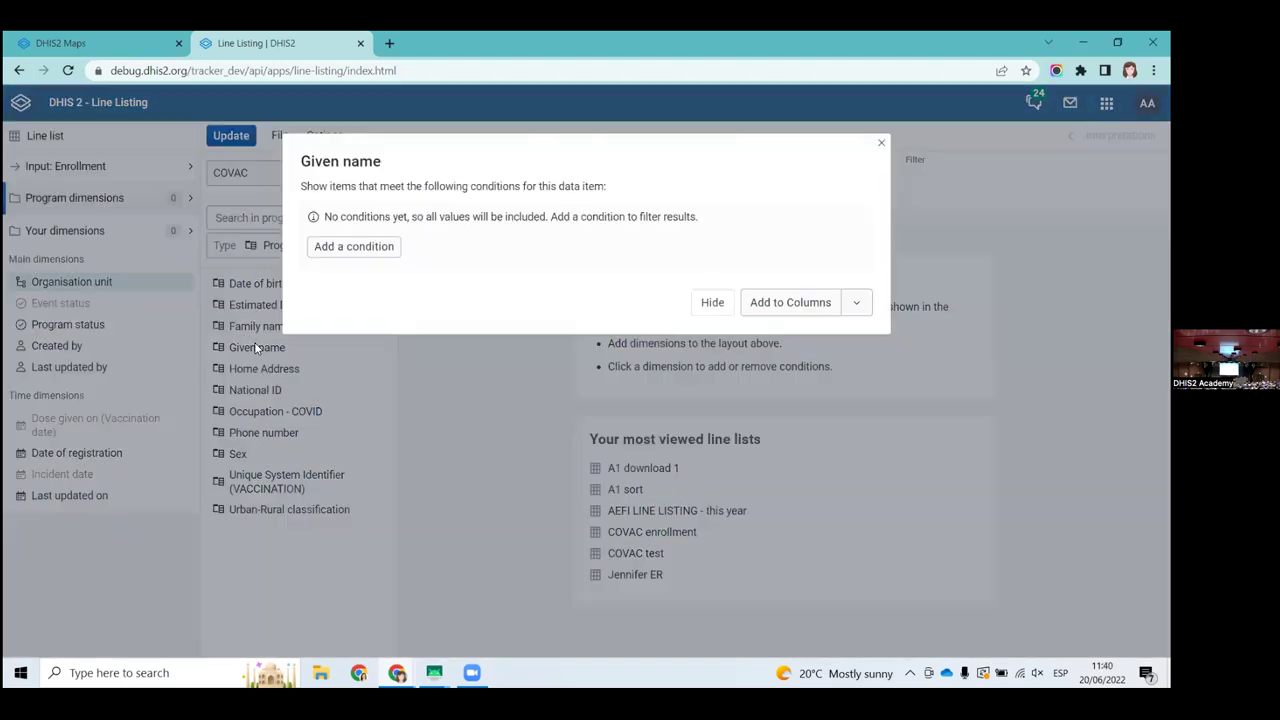
click(348, 253)
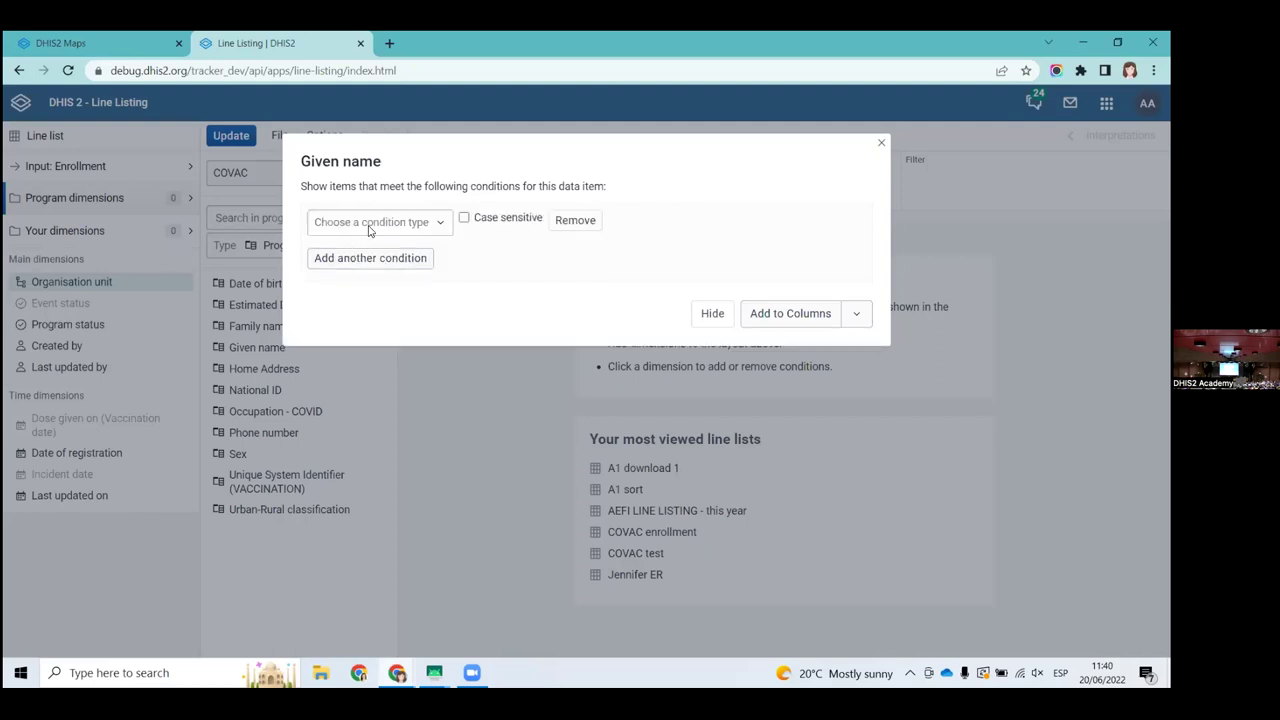
click(370, 228)
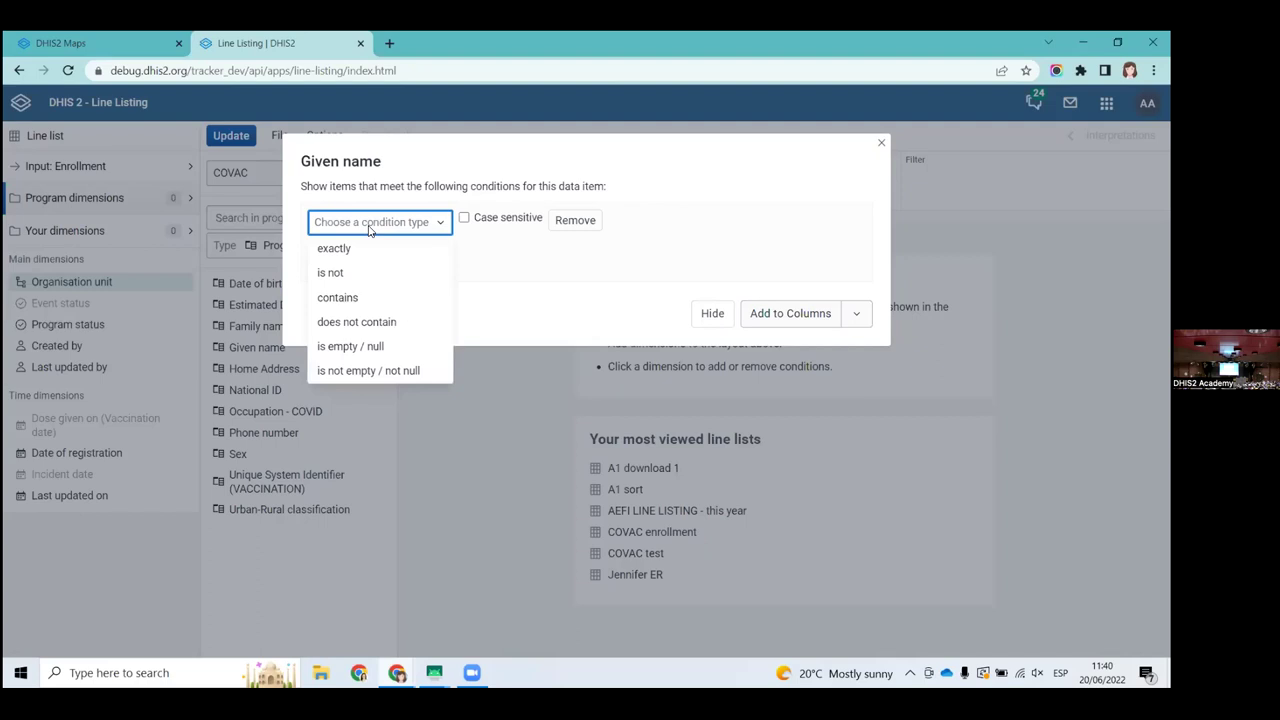
click(482, 262)
click(781, 313)
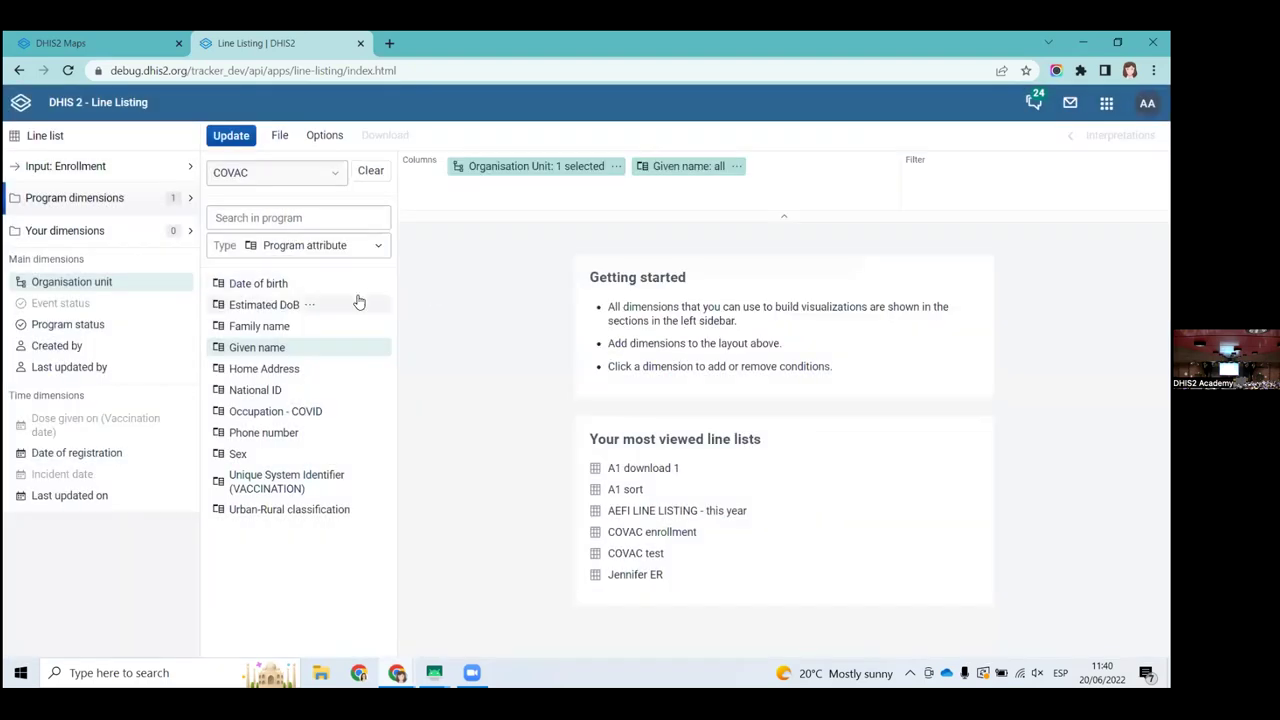
click(250, 329)
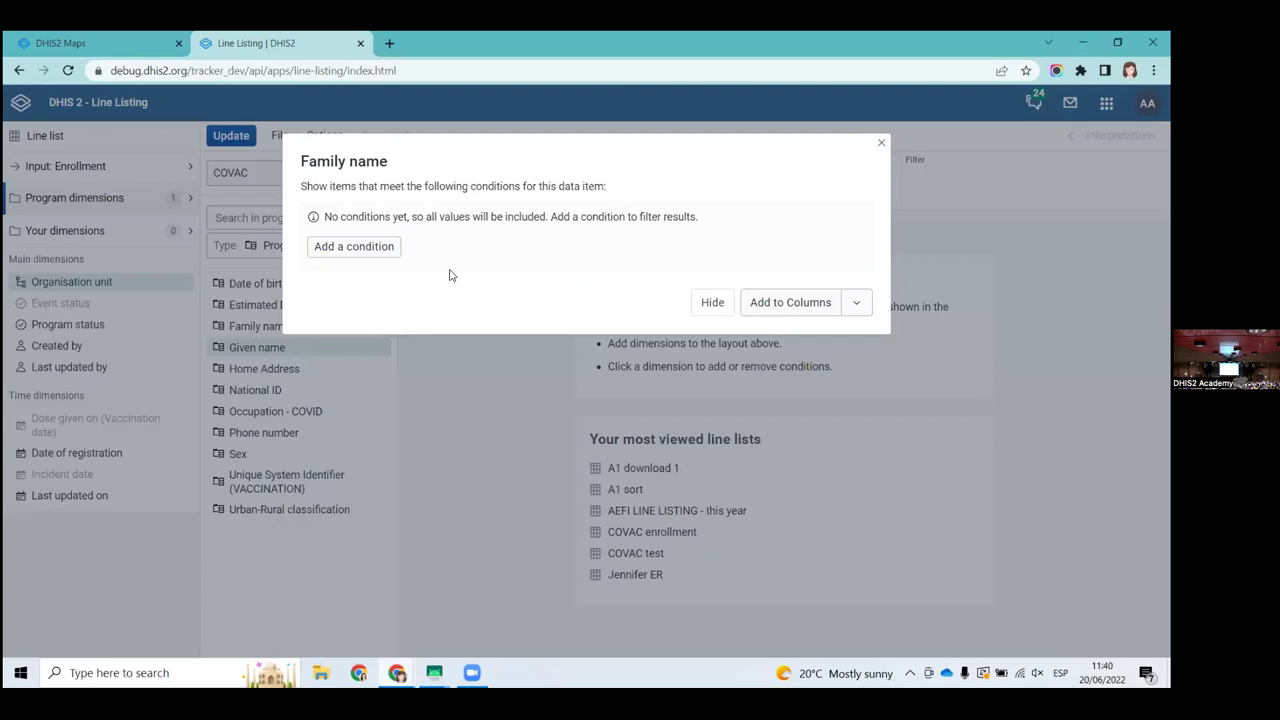
click(777, 303)
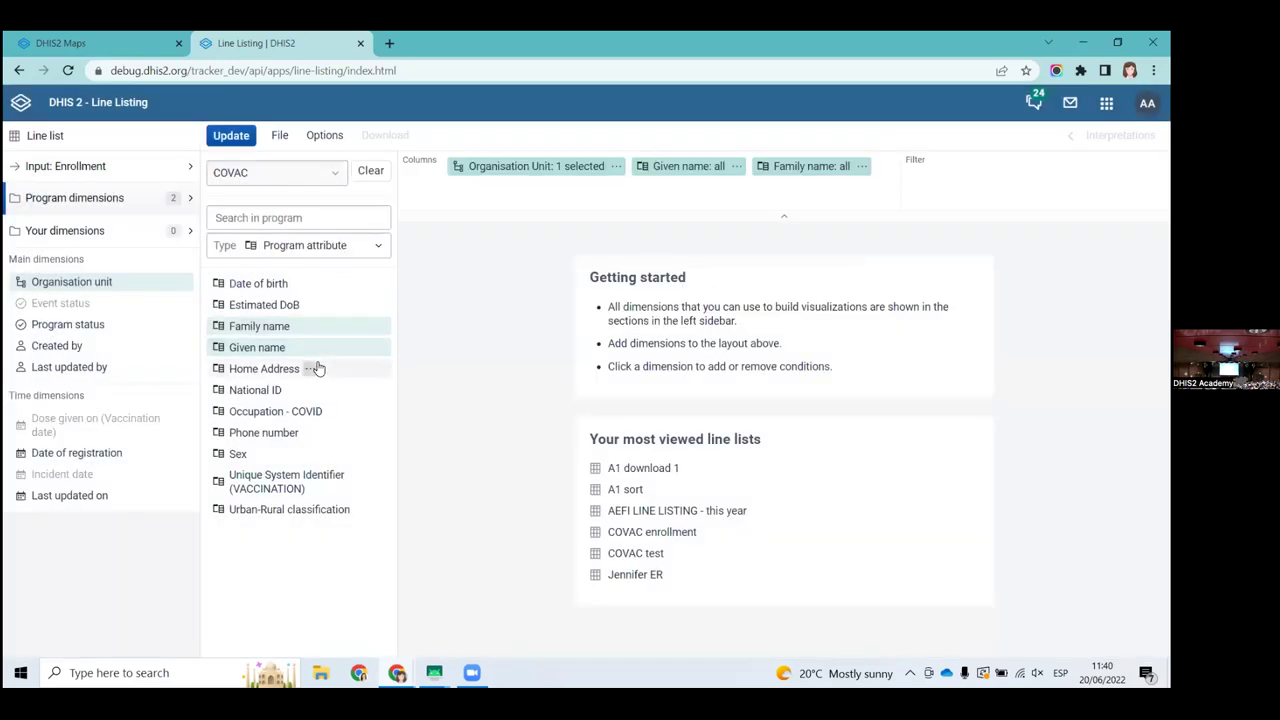
Step: Look at the condition types available for Date of birth and add the attribute to the columns unfiltered
click(255, 285)
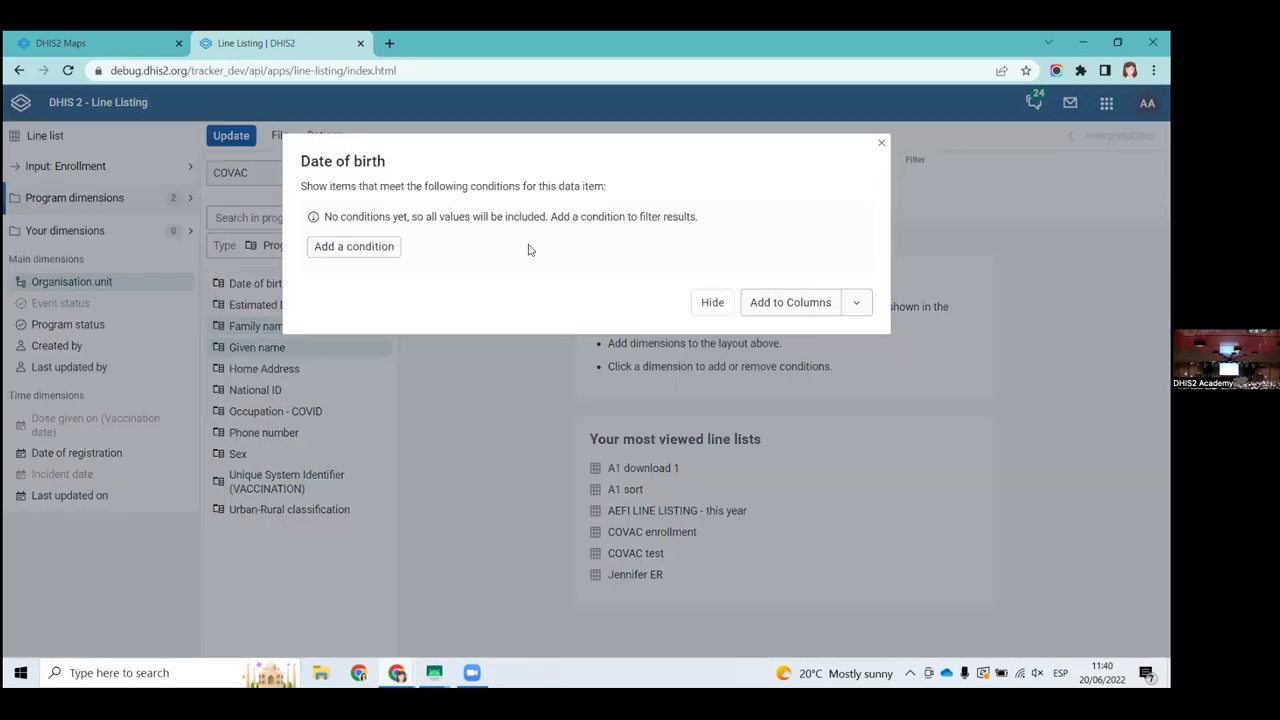
click(356, 247)
click(389, 223)
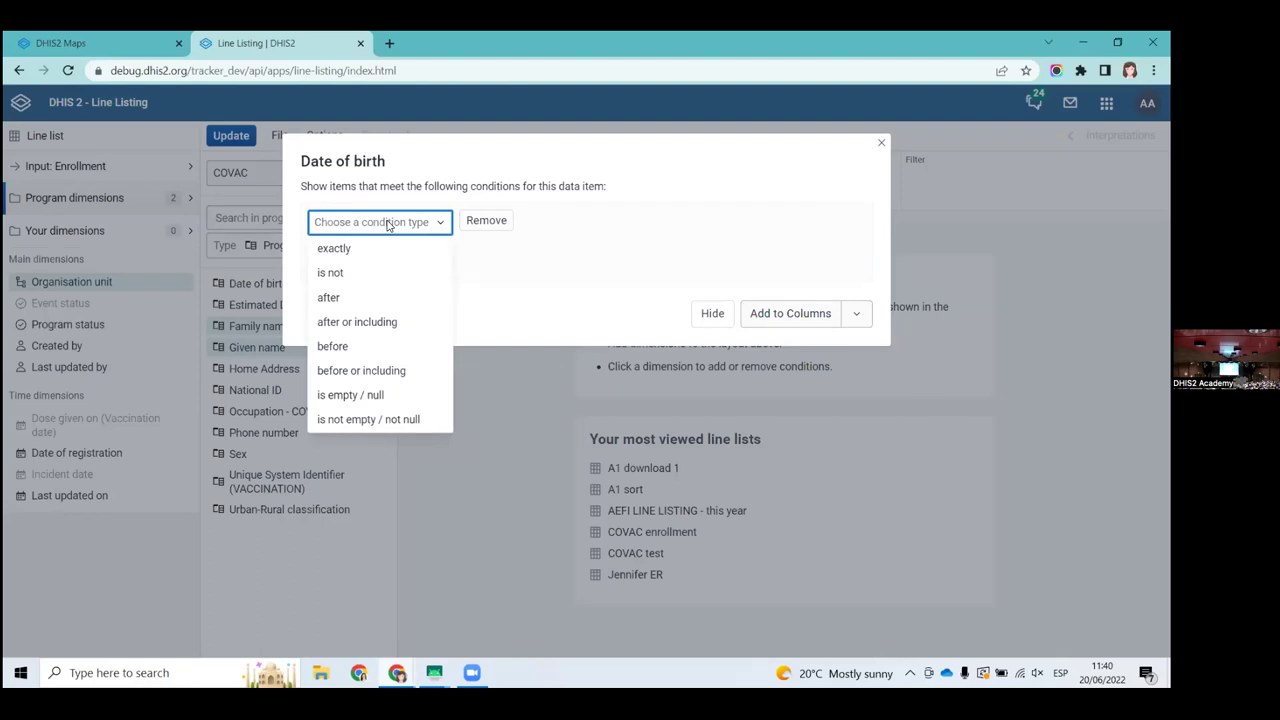
click(485, 259)
click(789, 314)
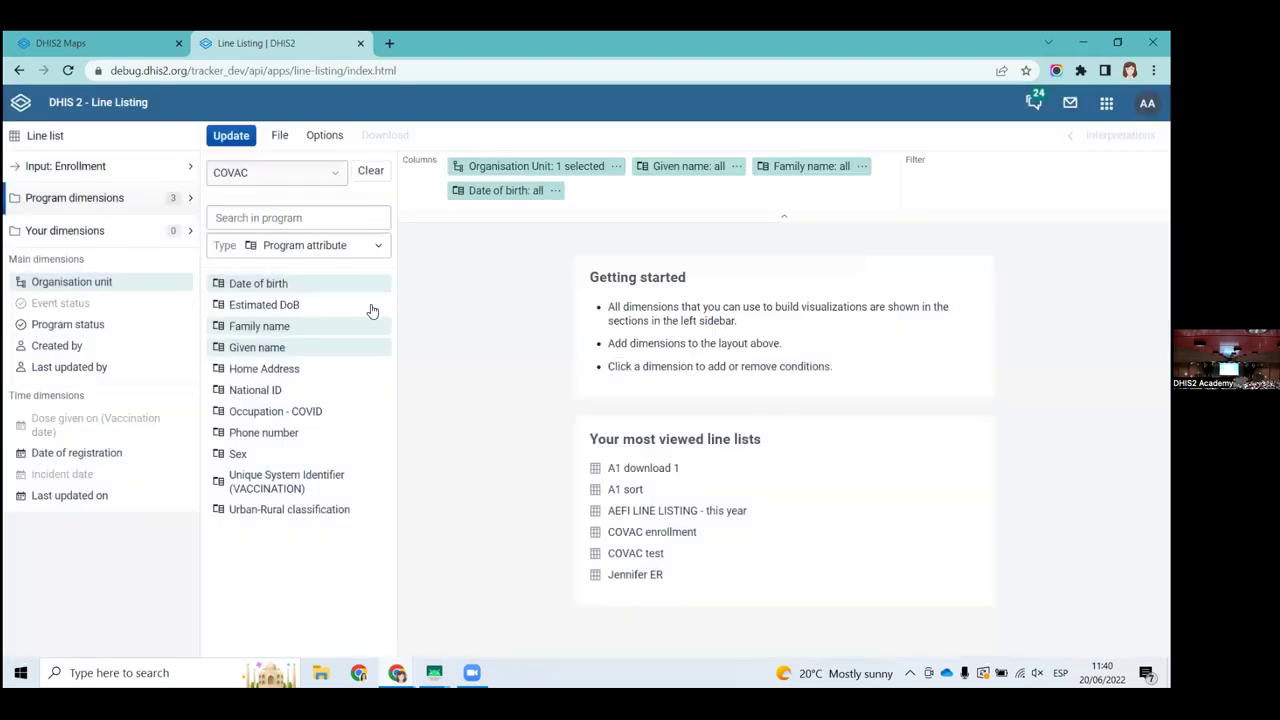
Step: Add the Vaccination stage data element COVAC - Vaccine Name to the columns, showing its 3 most recent events
click(310, 249)
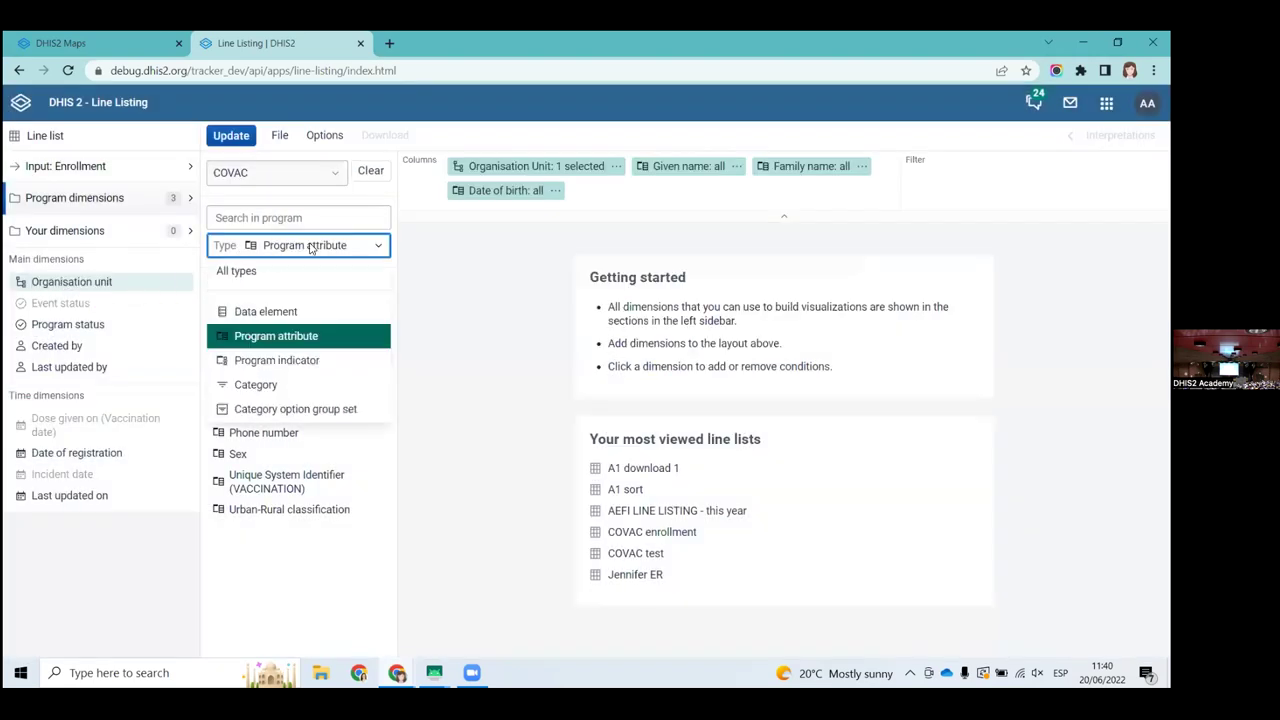
click(274, 310)
scroll(270, 409, down, 3)
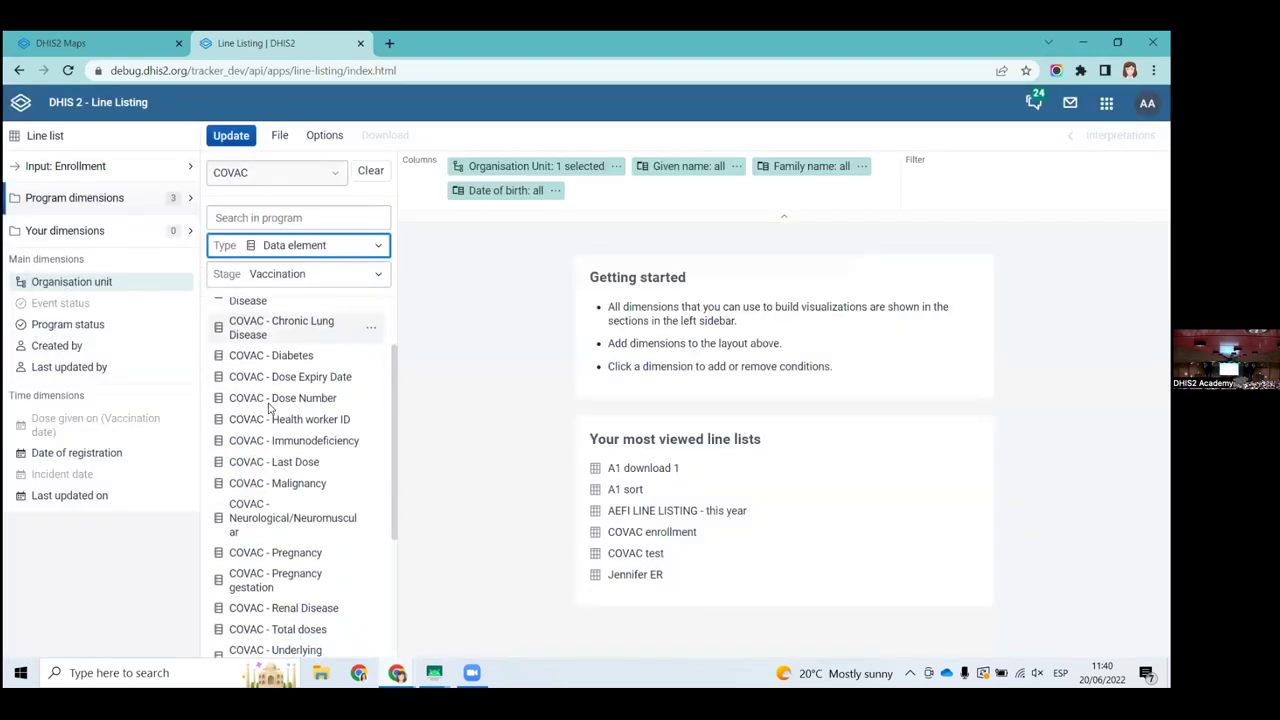
scroll(268, 408, down, 2)
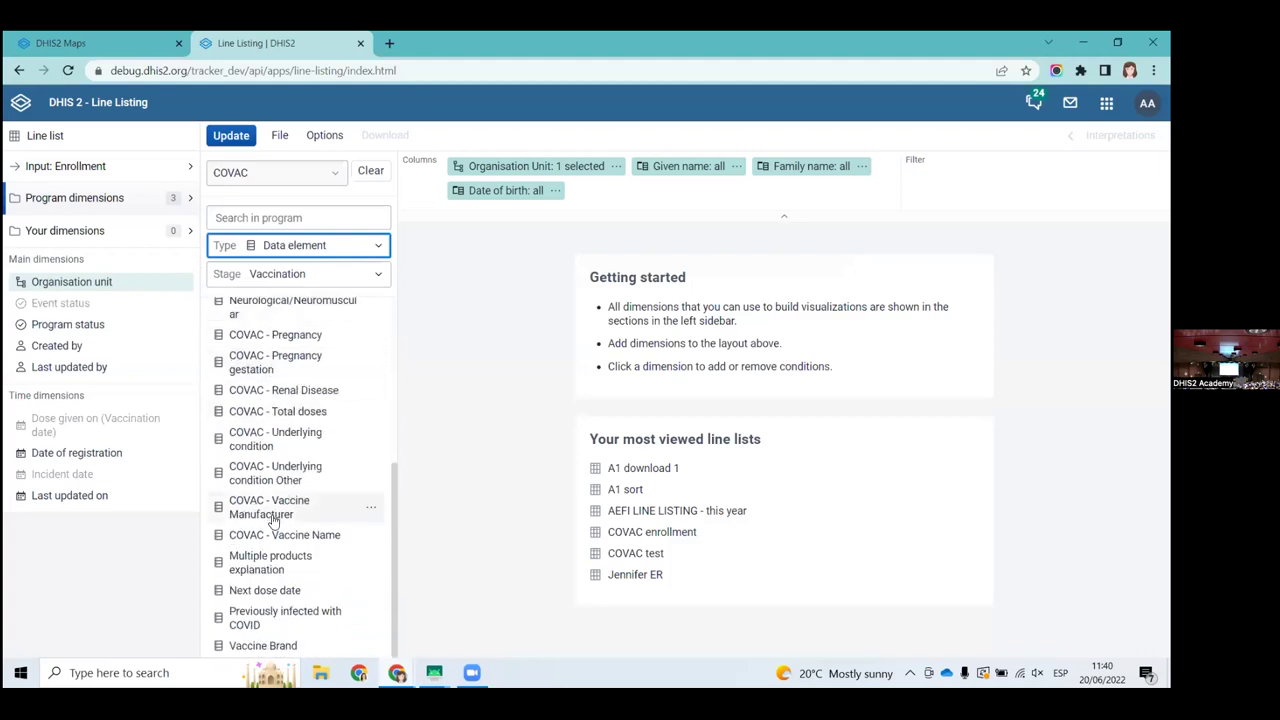
click(275, 536)
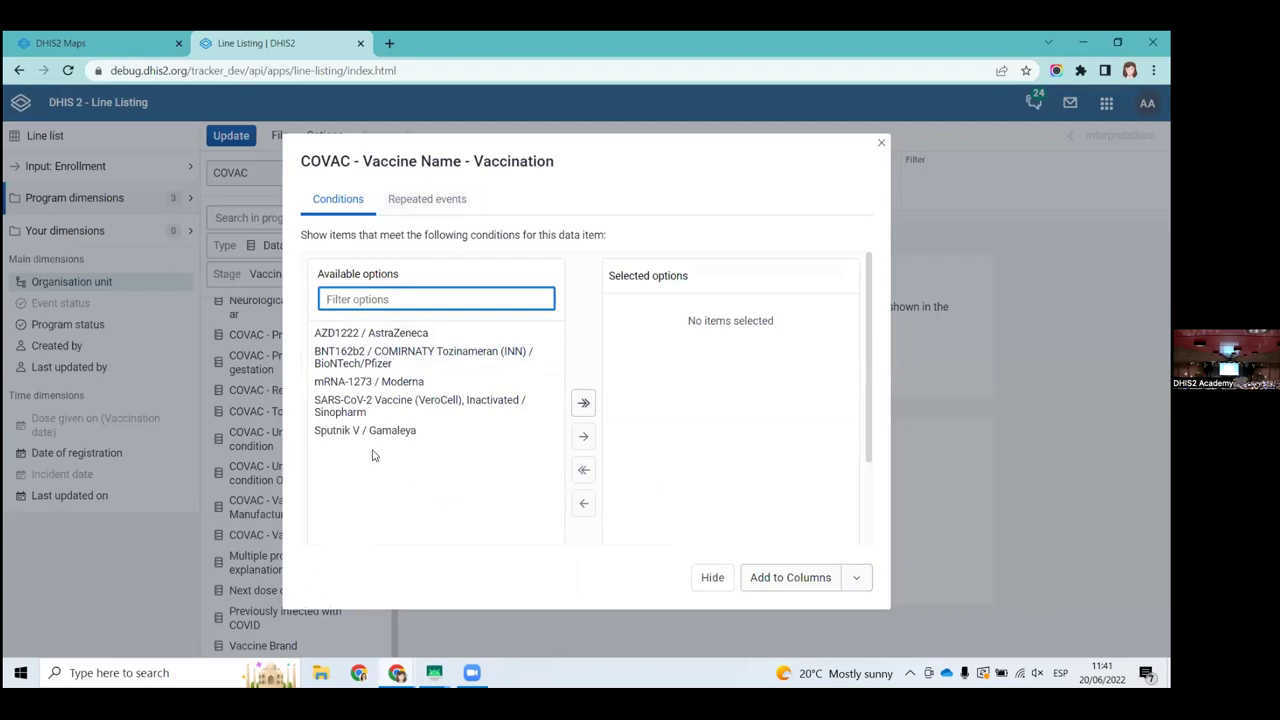
click(406, 199)
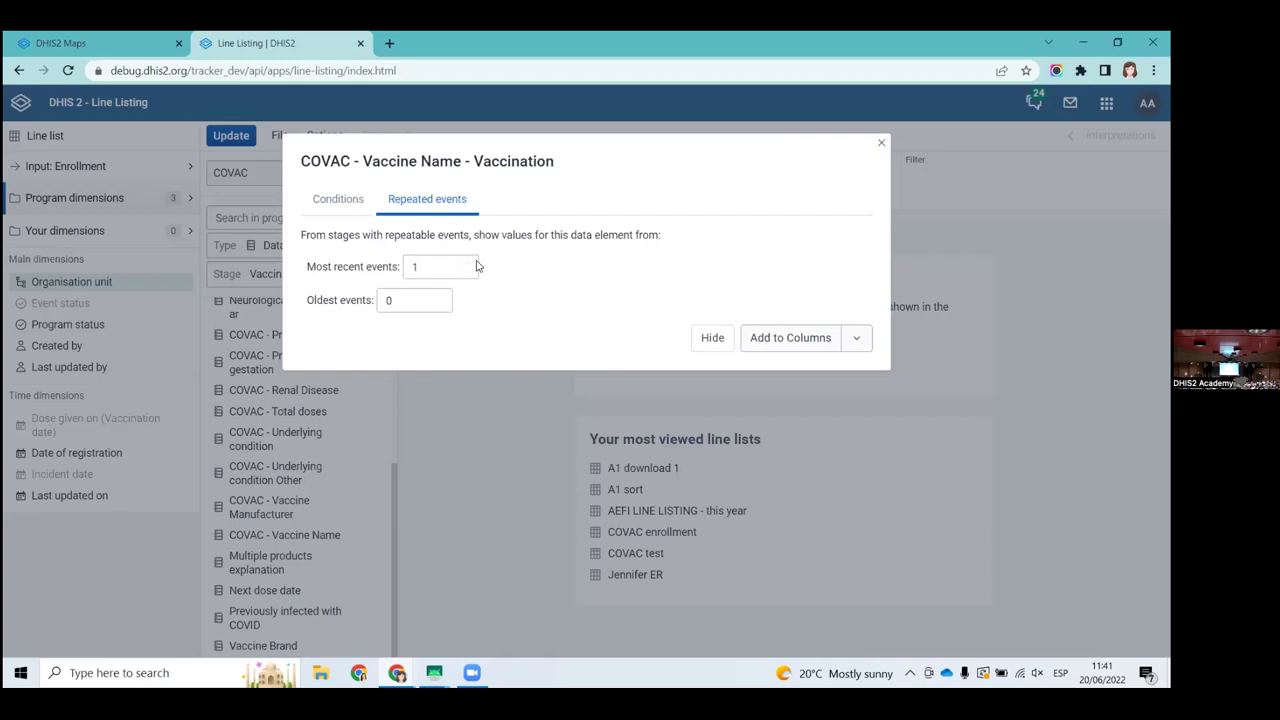
click(464, 263)
click(464, 263)
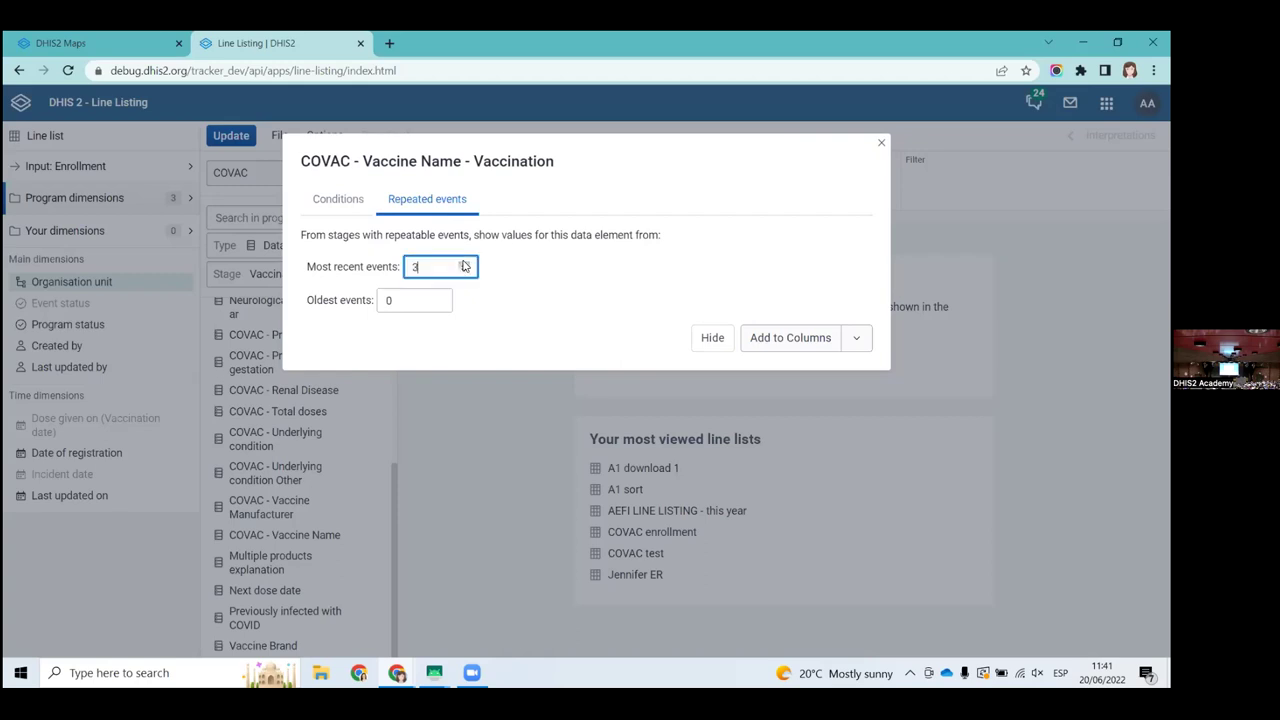
click(557, 289)
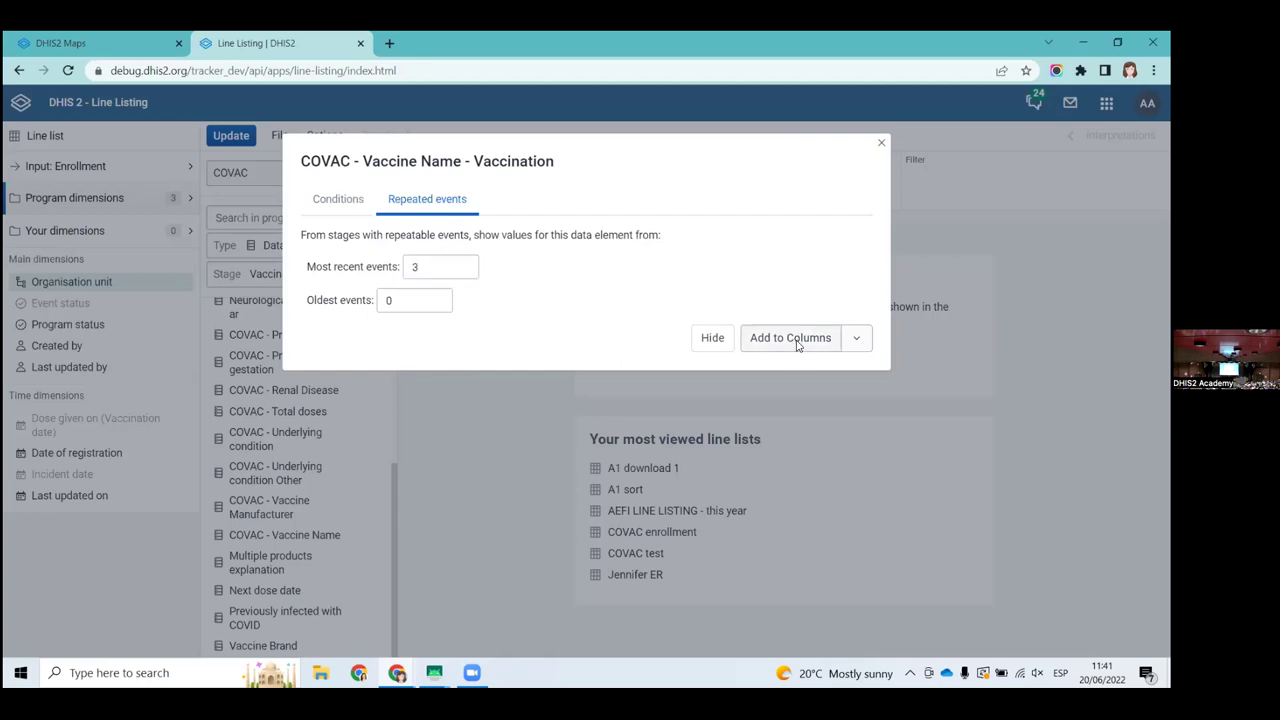
click(790, 338)
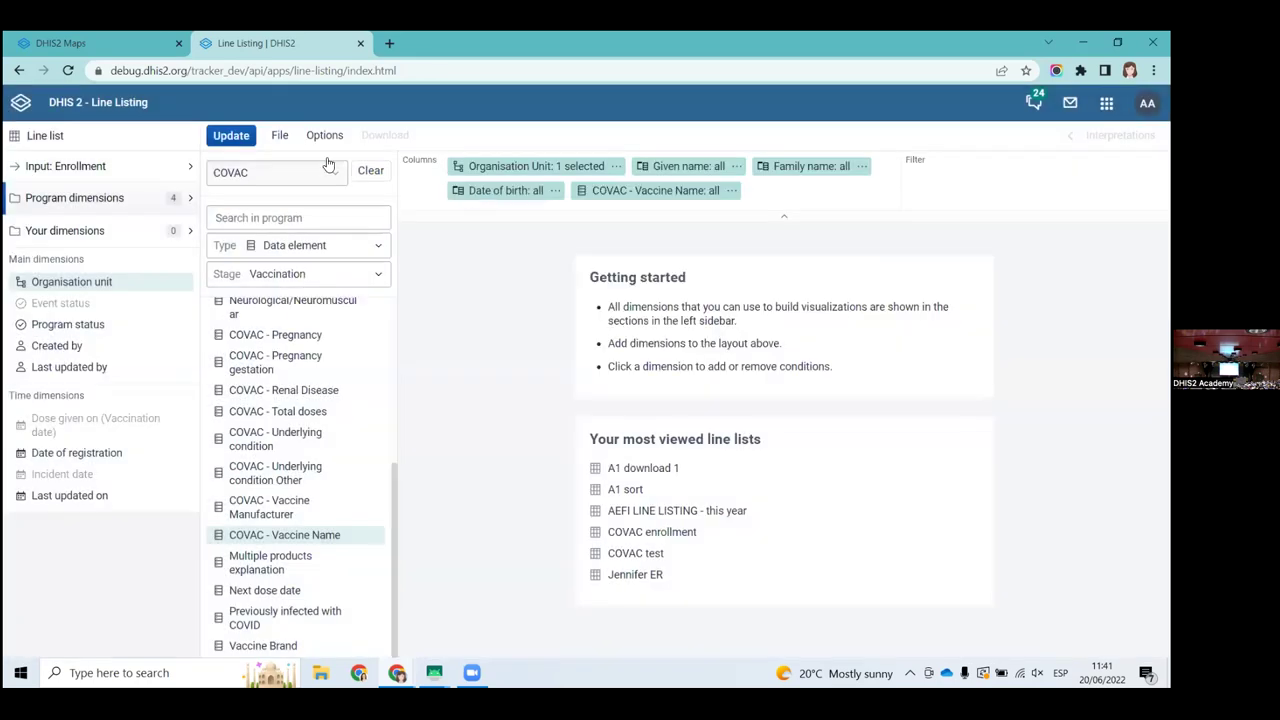
Step: Examine the settings of the Program status and Created by dimensions without adding either one
click(60, 324)
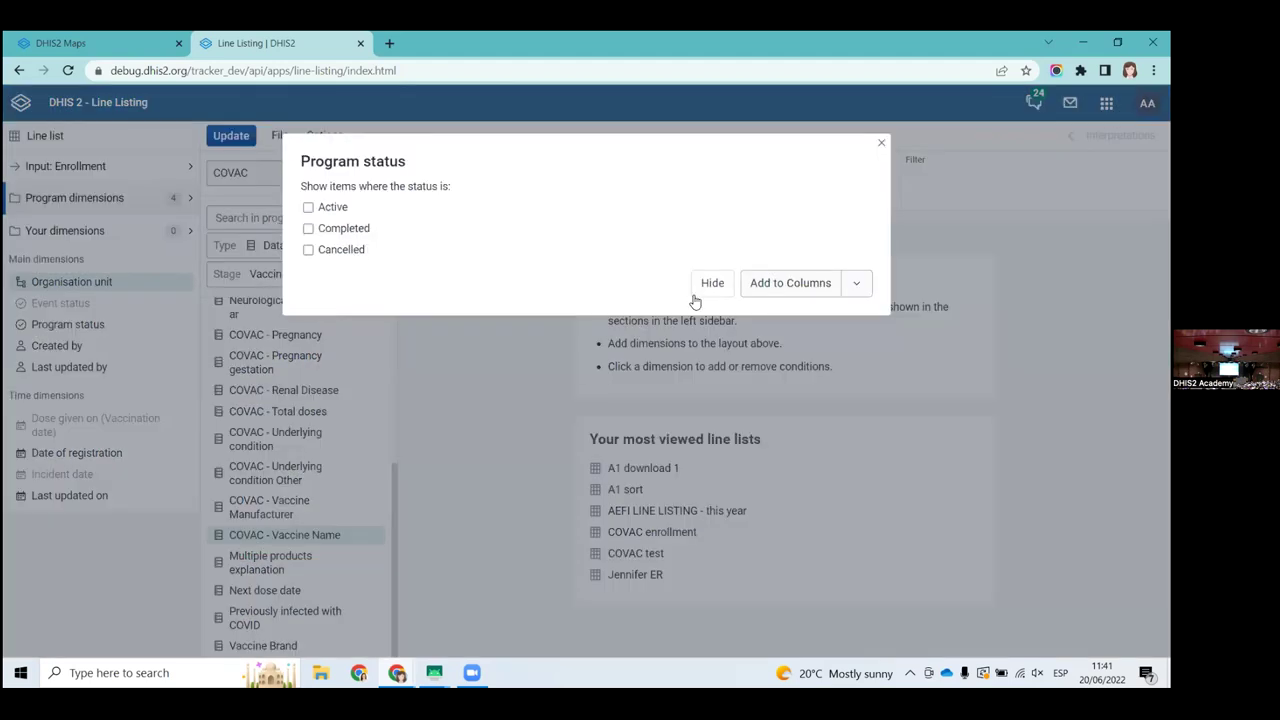
click(881, 143)
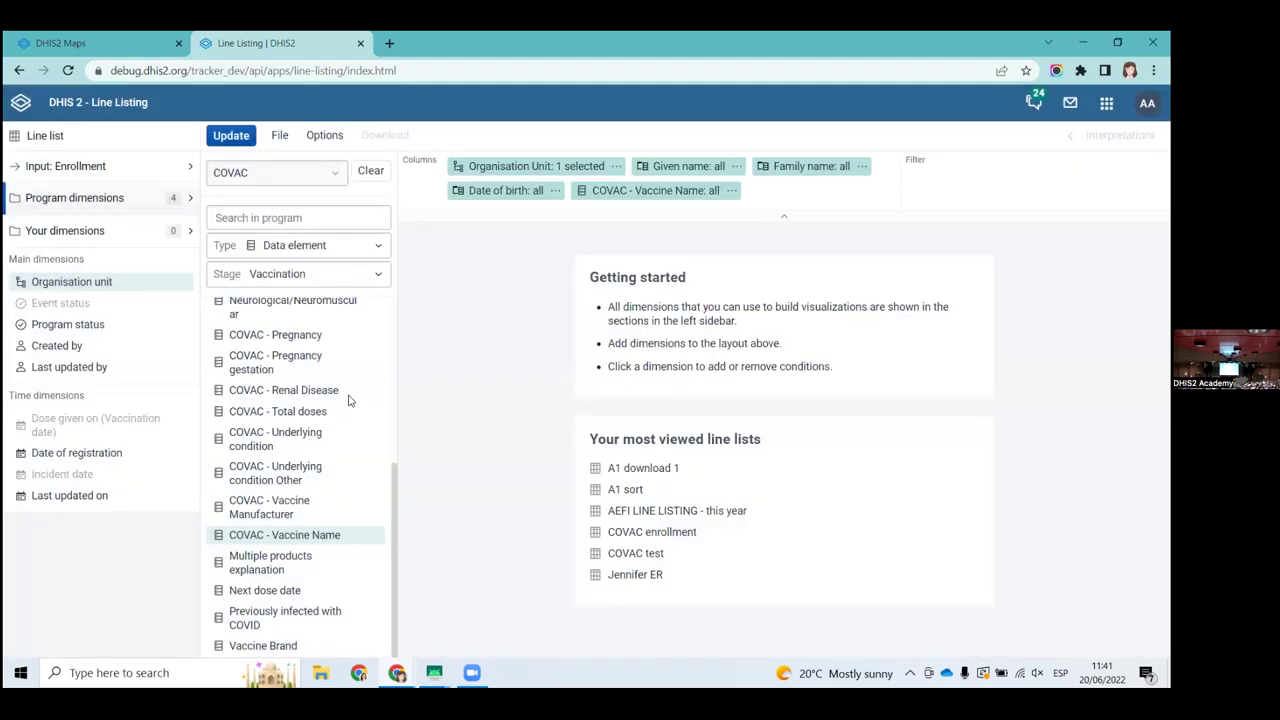
click(55, 347)
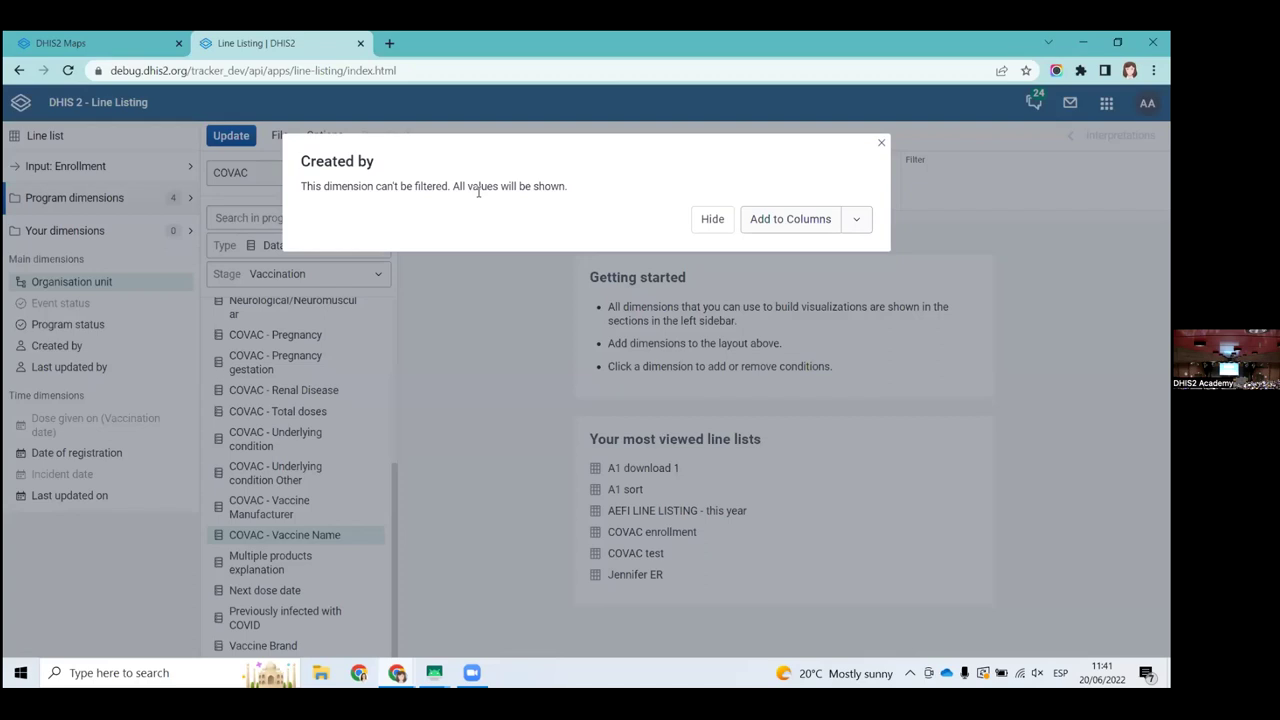
click(881, 143)
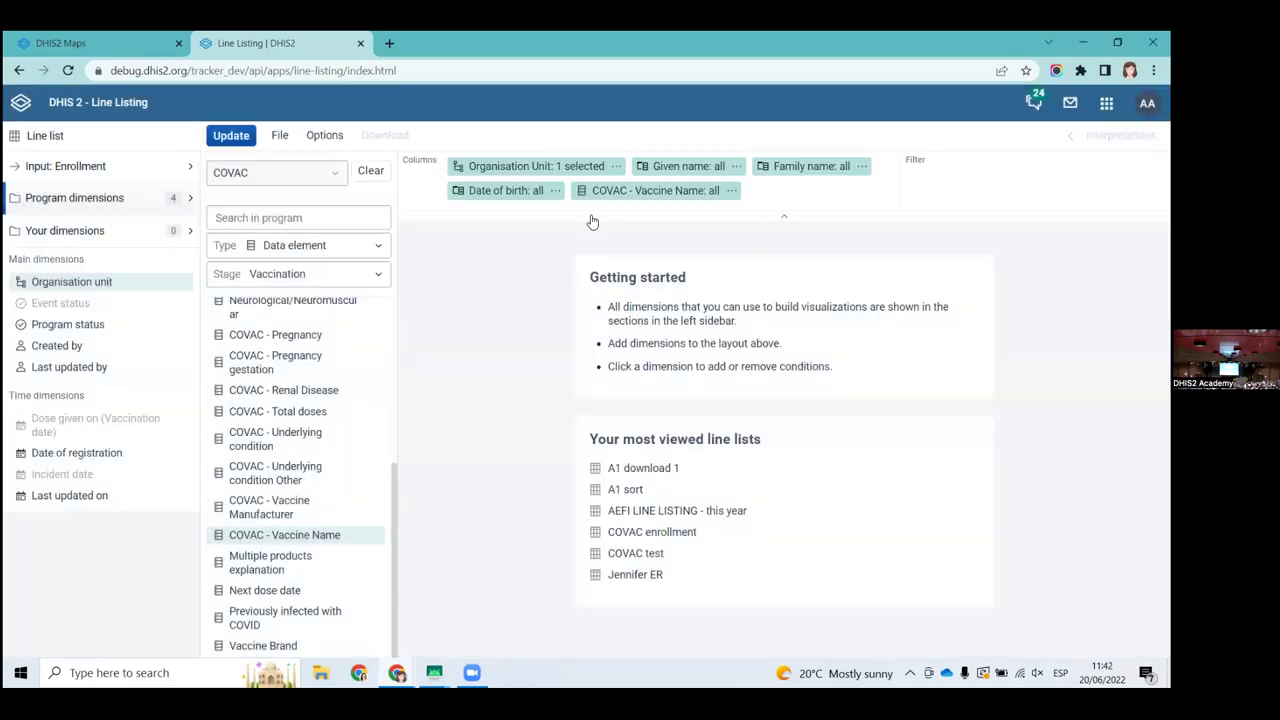
Step: Add the Date of registration dimension to the columns, limited to the last 12 months
click(60, 453)
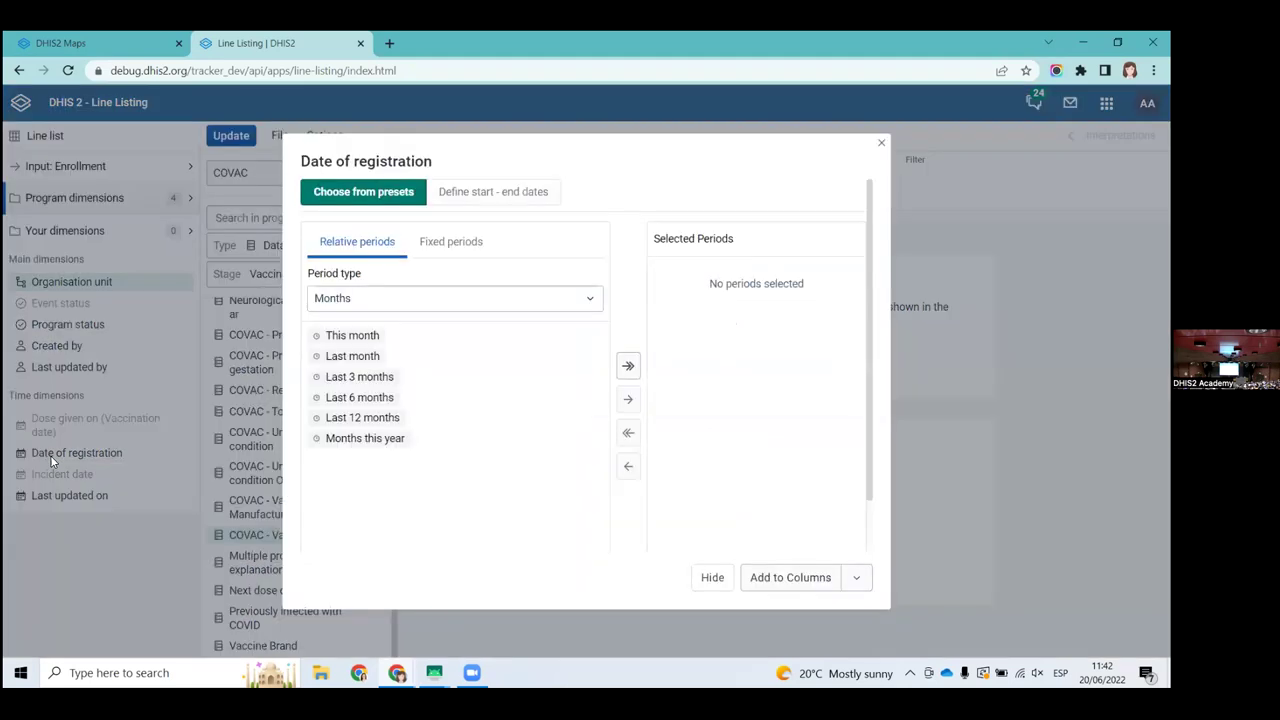
double_click(355, 422)
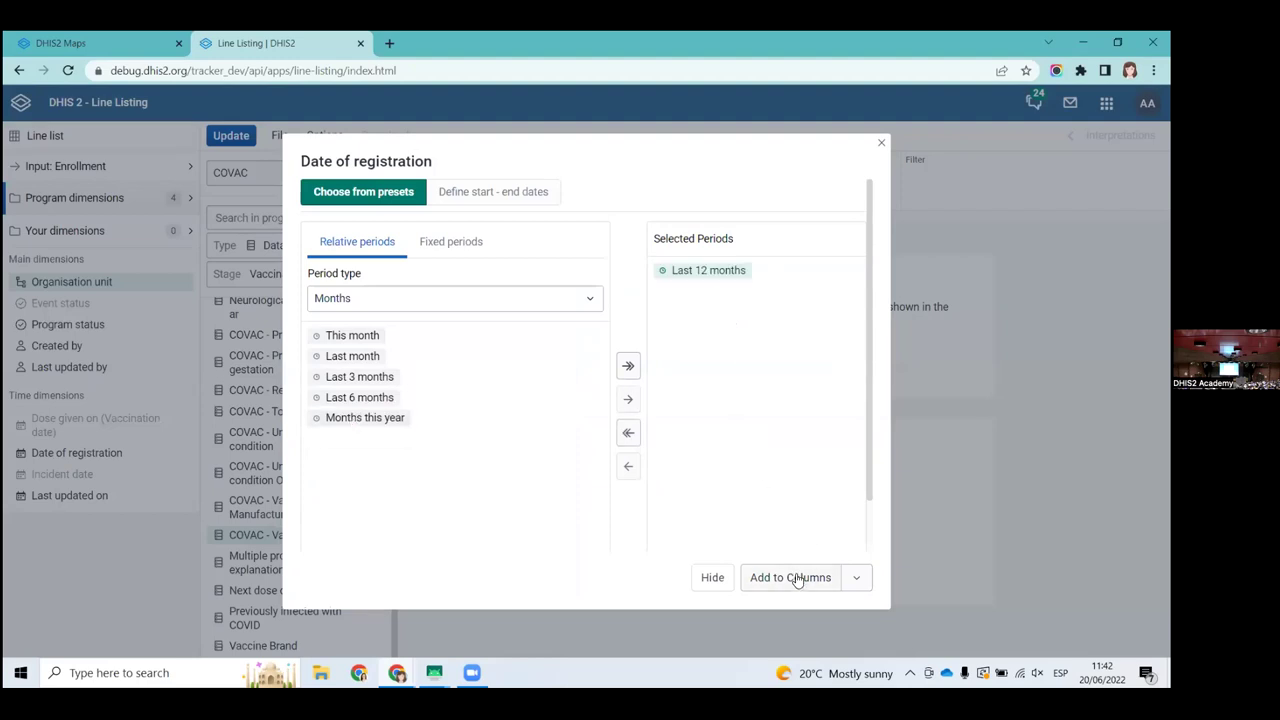
click(799, 578)
Step: Generate the line list and refresh it with Date of registration placed ahead of COVAC - Vaccine Name in the columns
click(226, 142)
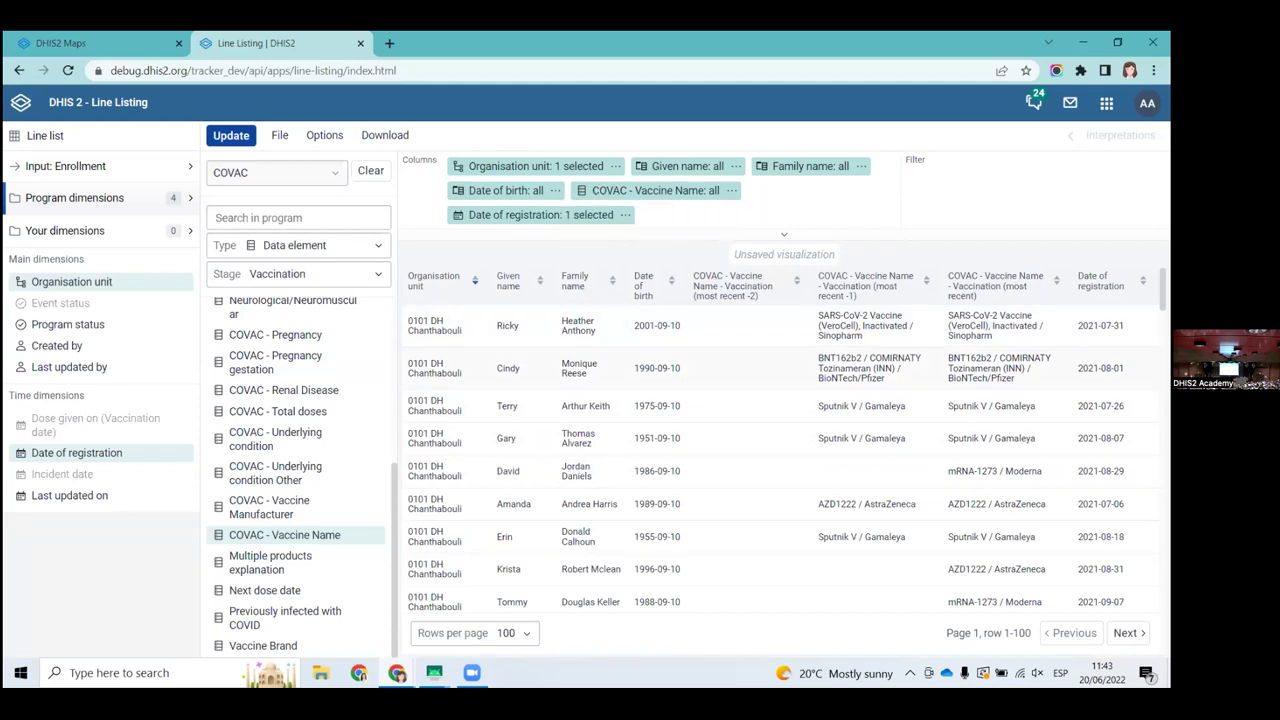
drag(556, 219, 621, 191)
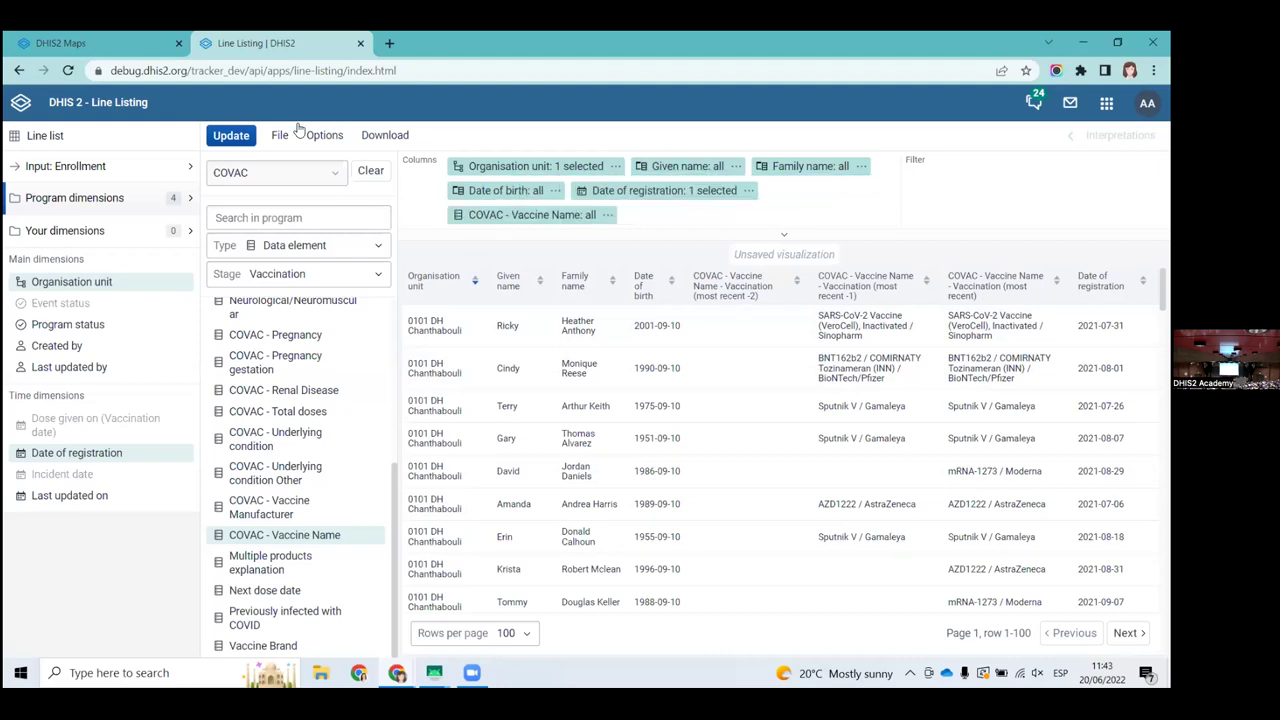
click(229, 135)
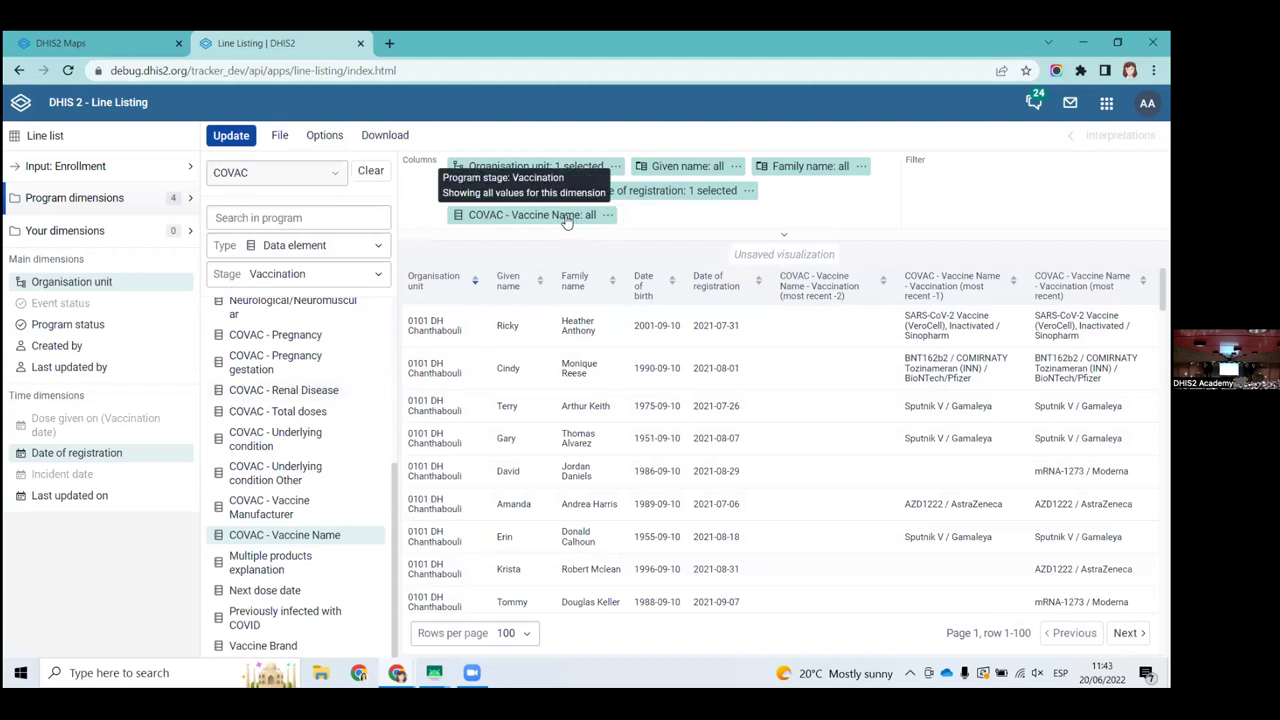
Step: Move COVAC - Vaccine Name from the columns to the filter and restrict it to AZD1222 / AstraZeneca, updating the list
drag(566, 220, 1020, 176)
click(1020, 171)
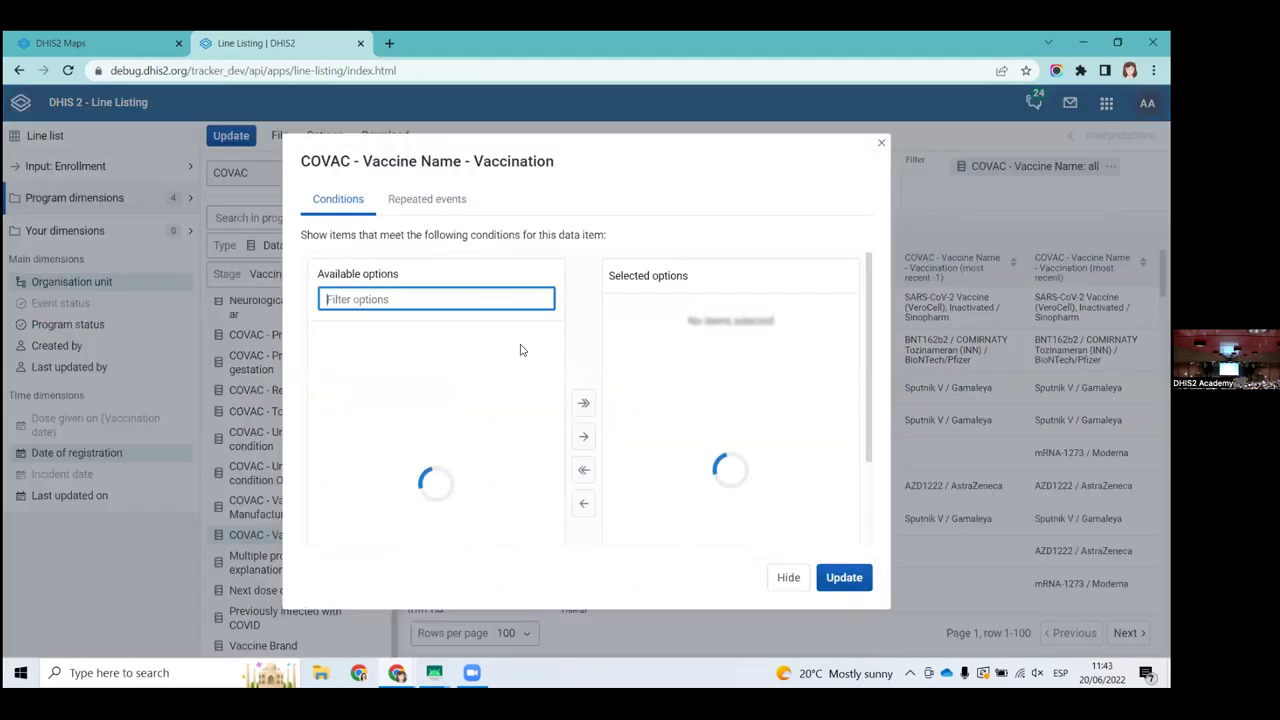
double_click(396, 334)
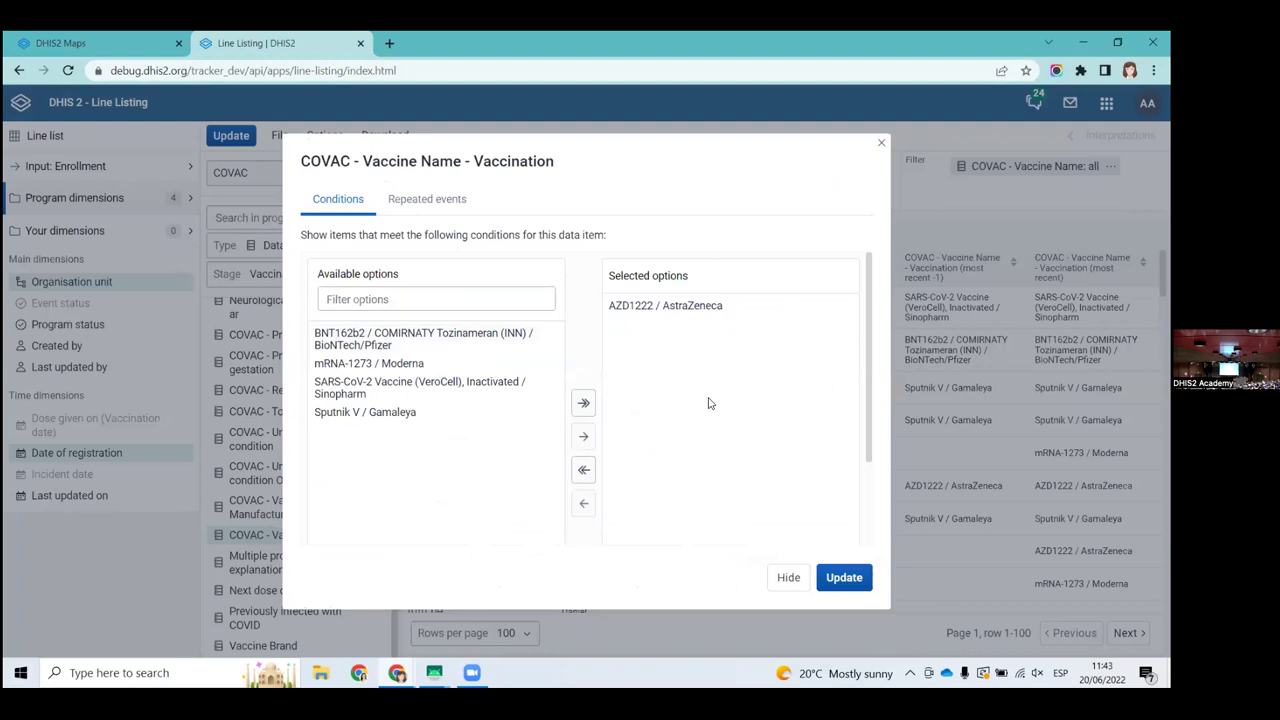
click(850, 577)
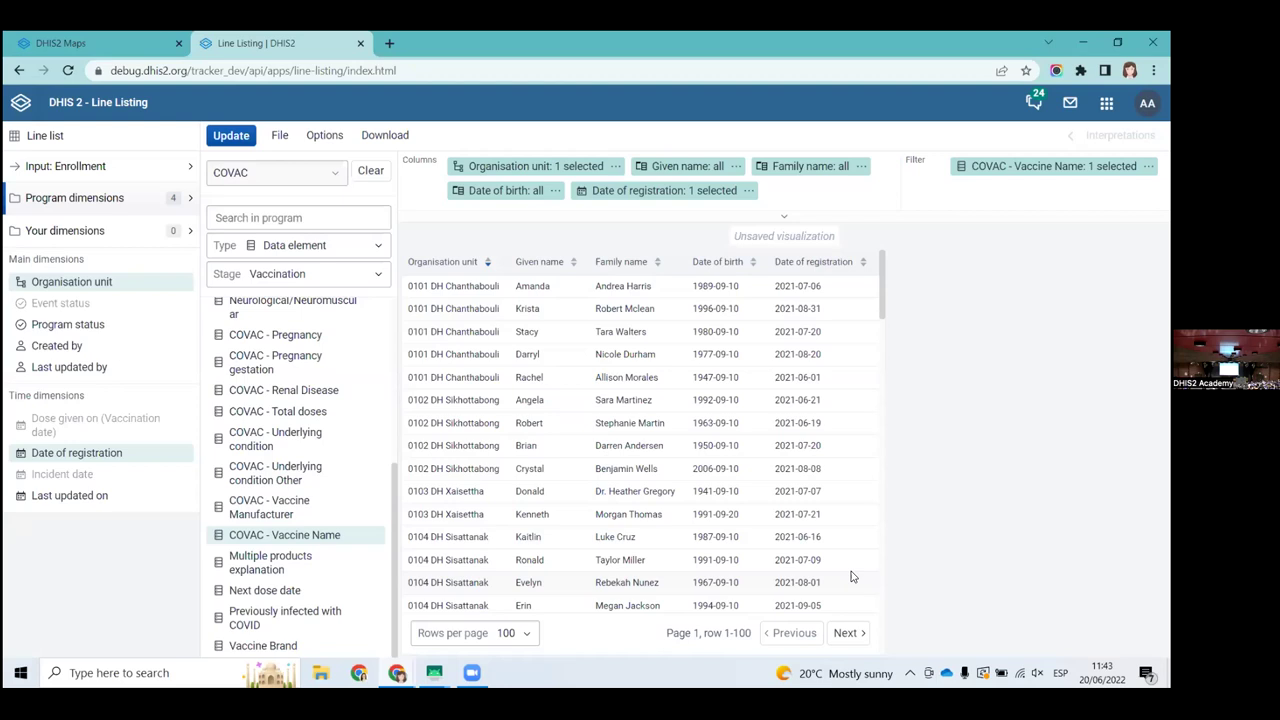
Step: Switch to the browser window with the DHIS 2 What's New presentation
key(alt)
key(alt+Tab)
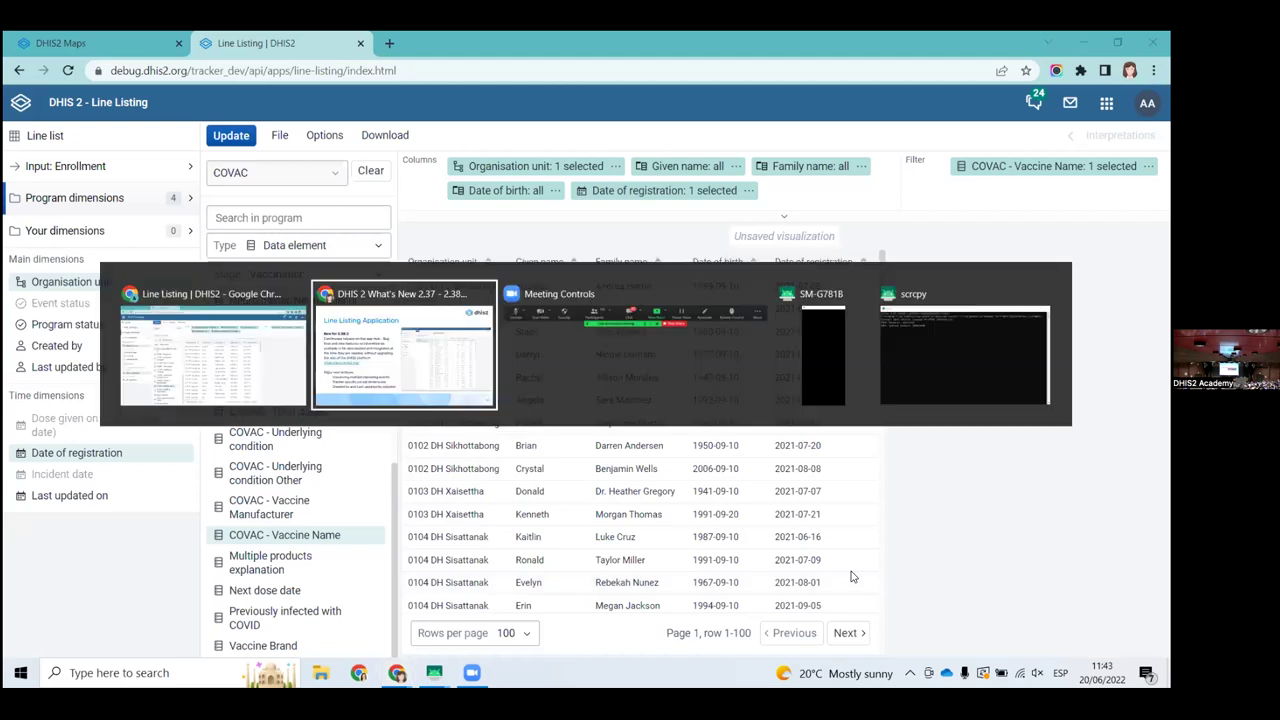